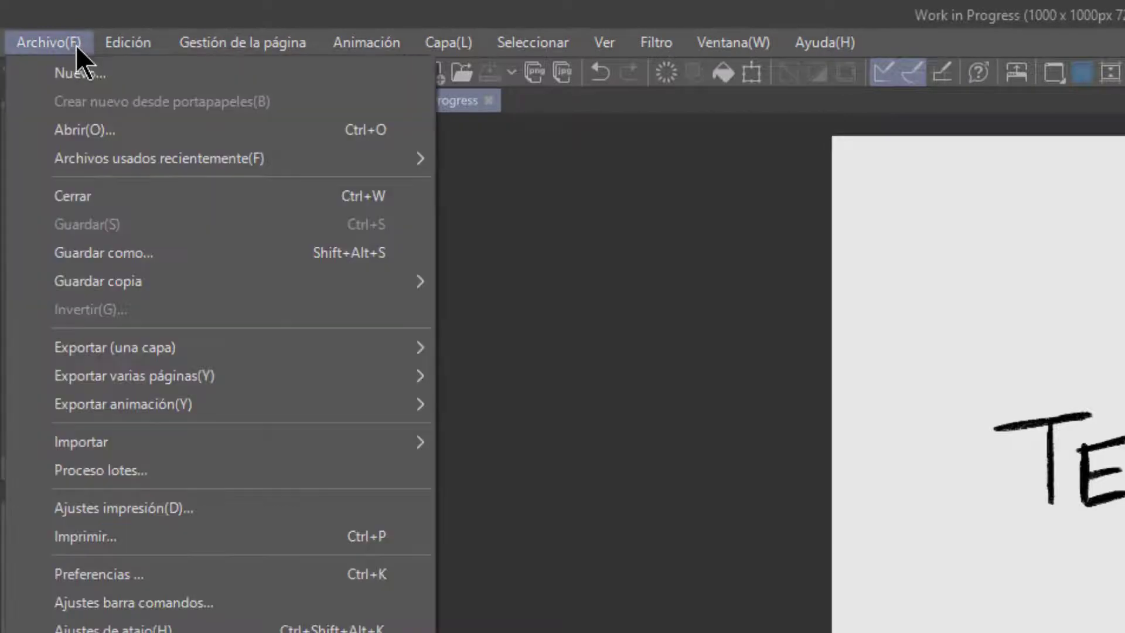
# Save a PNG copy of the canvas as Work in Progress 1.png in the TIPS Agosto Actions folder.
pyautogui.moveTo(176, 278)
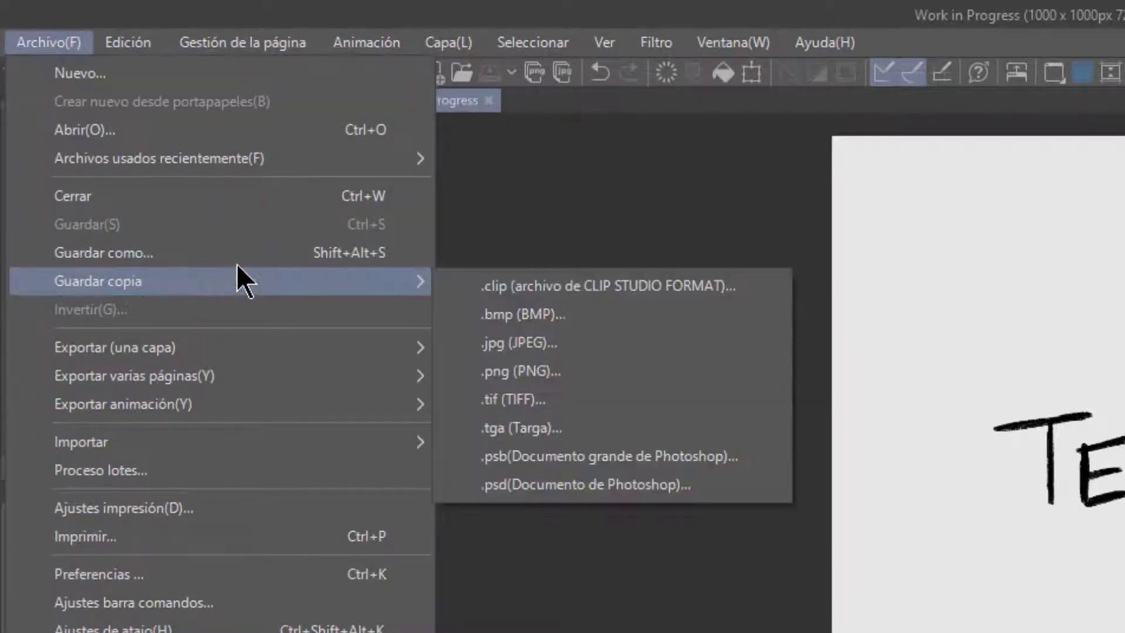
pyautogui.click(557, 372)
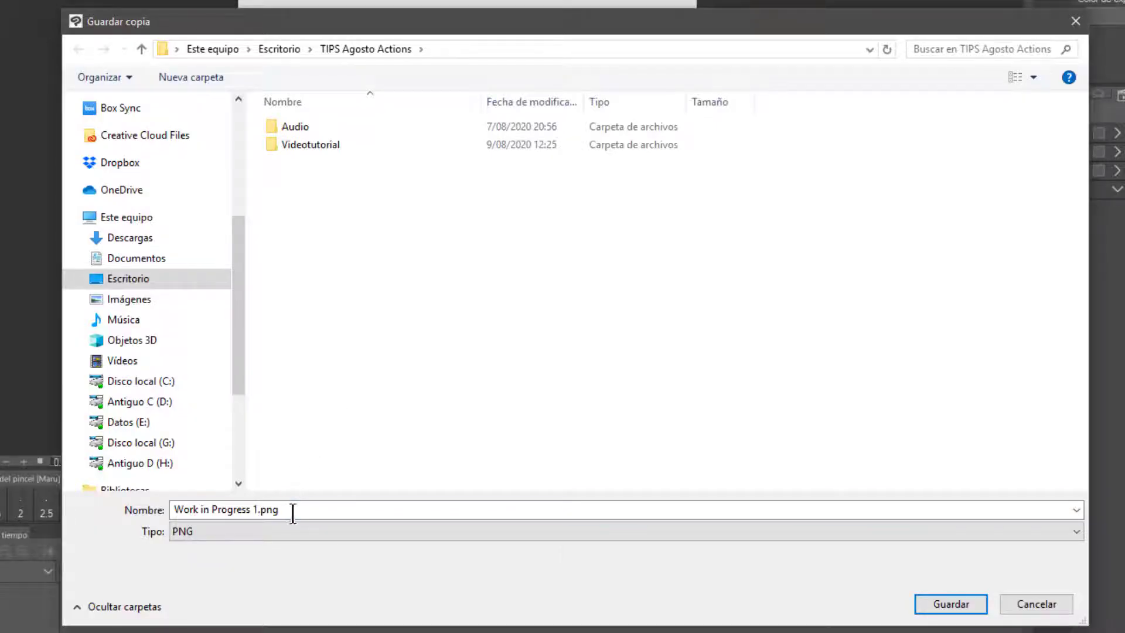
pyautogui.click(950, 604)
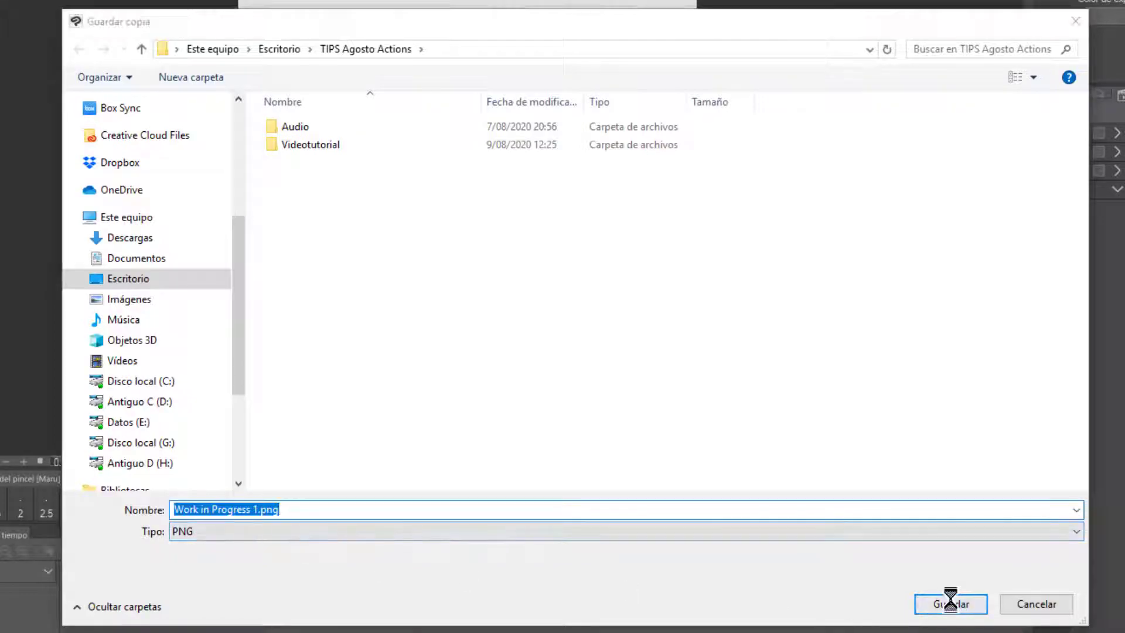
# Stop recording the Save your works auto action and display the TOOLS auto actions in button mode.
pyautogui.click(984, 215)
pyautogui.click(984, 215)
pyautogui.click(1060, 629)
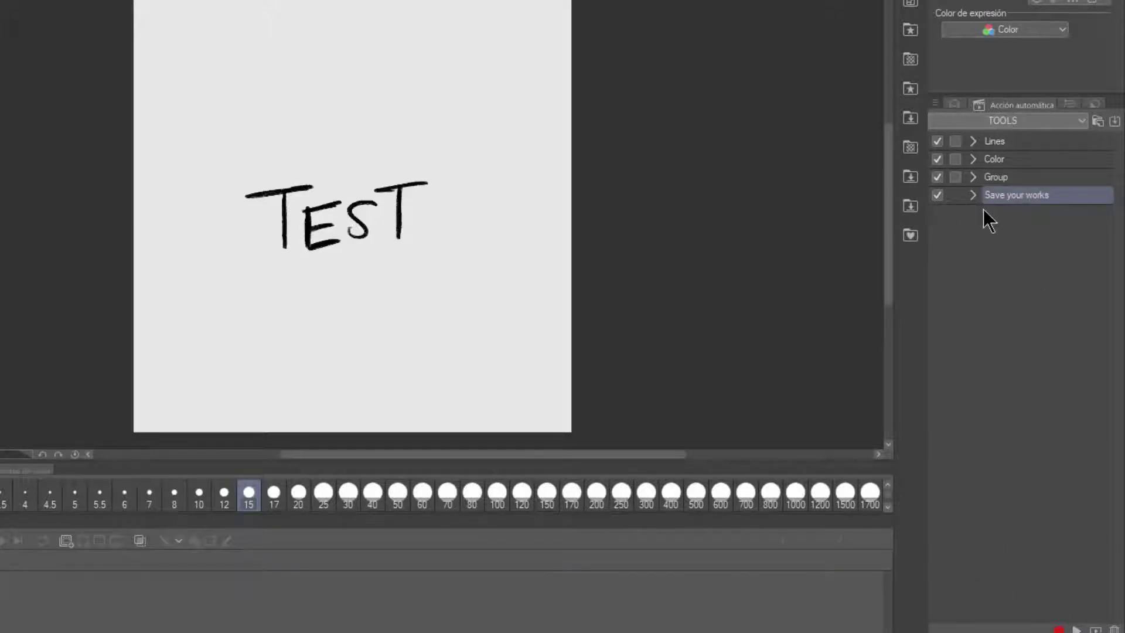
pyautogui.click(935, 104)
pyautogui.click(943, 118)
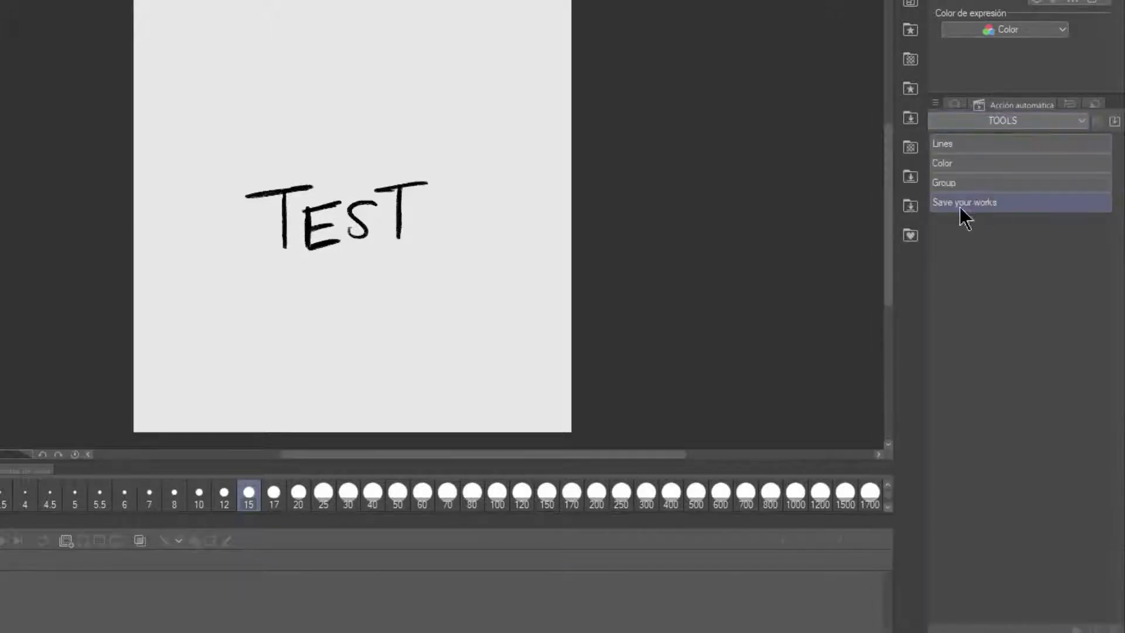
# Detach the Auto Action palette so it floats beside the canvas while the layer list stays visible.
pyautogui.click(957, 104)
pyautogui.click(1000, 105)
pyautogui.moveTo(1000, 105); pyautogui.dragTo(708, 13)
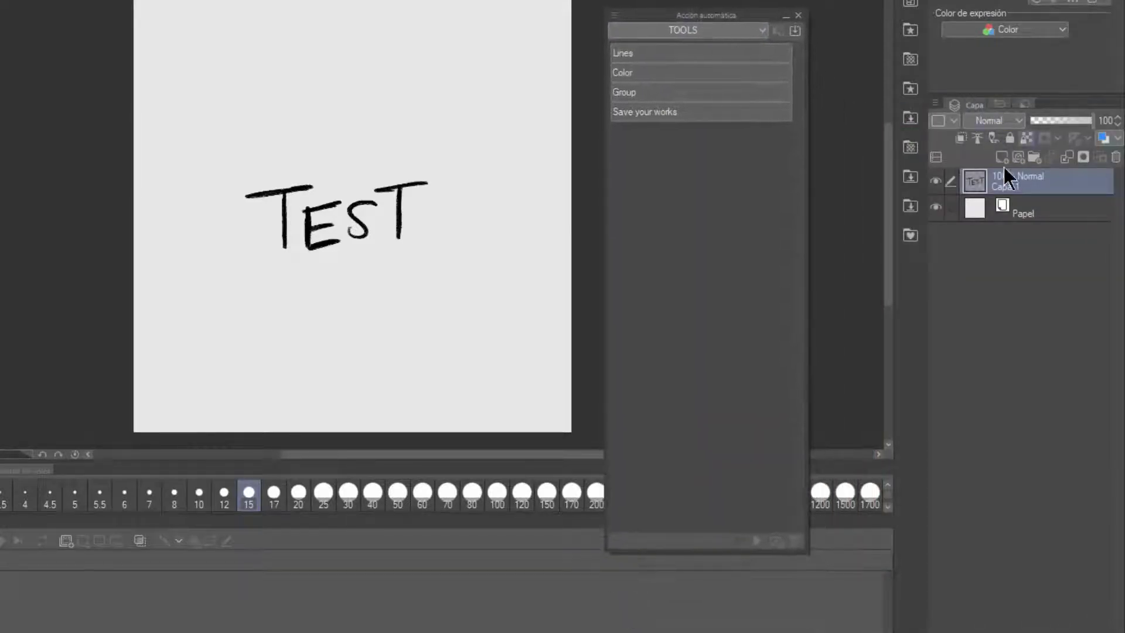
# Hide the TEST layer and sketch a rough tree with trunk and ground lines on a new layer.
pyautogui.click(936, 181)
pyautogui.click(1001, 158)
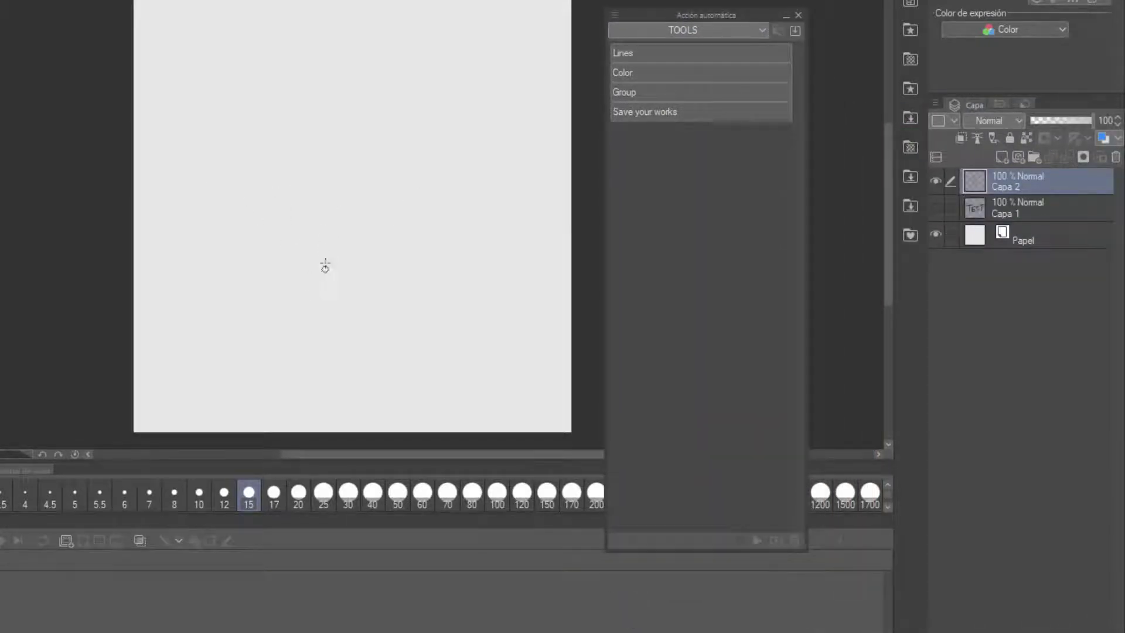
pyautogui.moveTo(316, 206); pyautogui.dragTo(326, 394)
pyautogui.moveTo(354, 222); pyautogui.dragTo(384, 403)
pyautogui.moveTo(314, 209); pyautogui.dragTo(367, 214)
pyautogui.moveTo(231, 395); pyautogui.dragTo(329, 383)
pyautogui.moveTo(367, 384); pyautogui.dragTo(462, 382)
# Run the Save your works action and export the image as Work in Progress 2.png with the default PNG settings.
pyautogui.doubleClick(662, 112)
pyautogui.click(144, 502)
pyautogui.write('2')
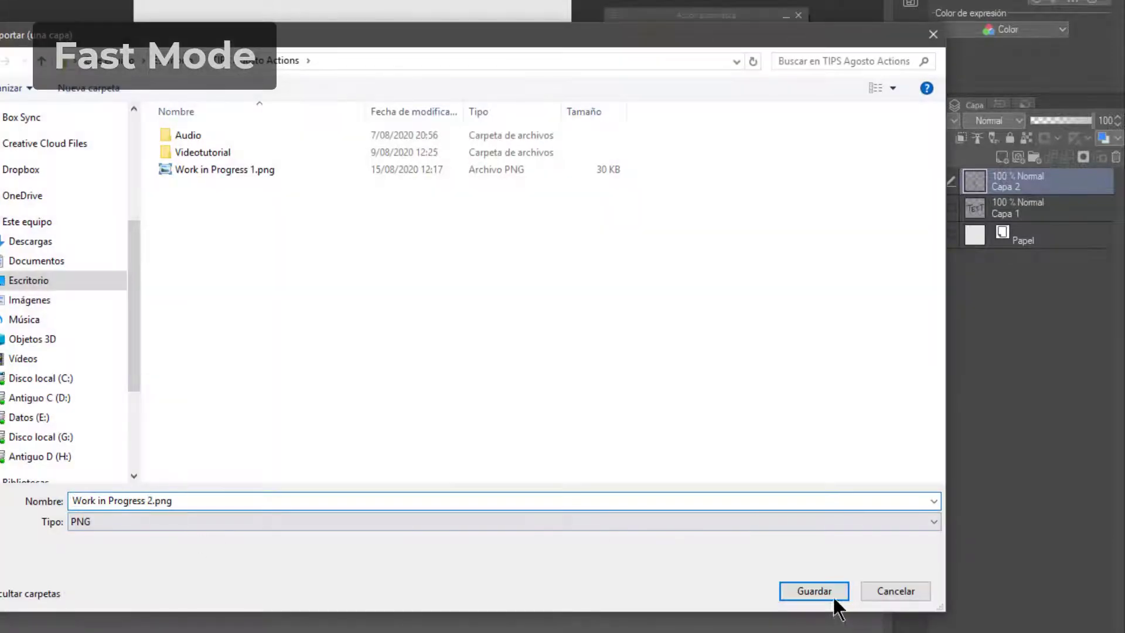
pyautogui.click(830, 588)
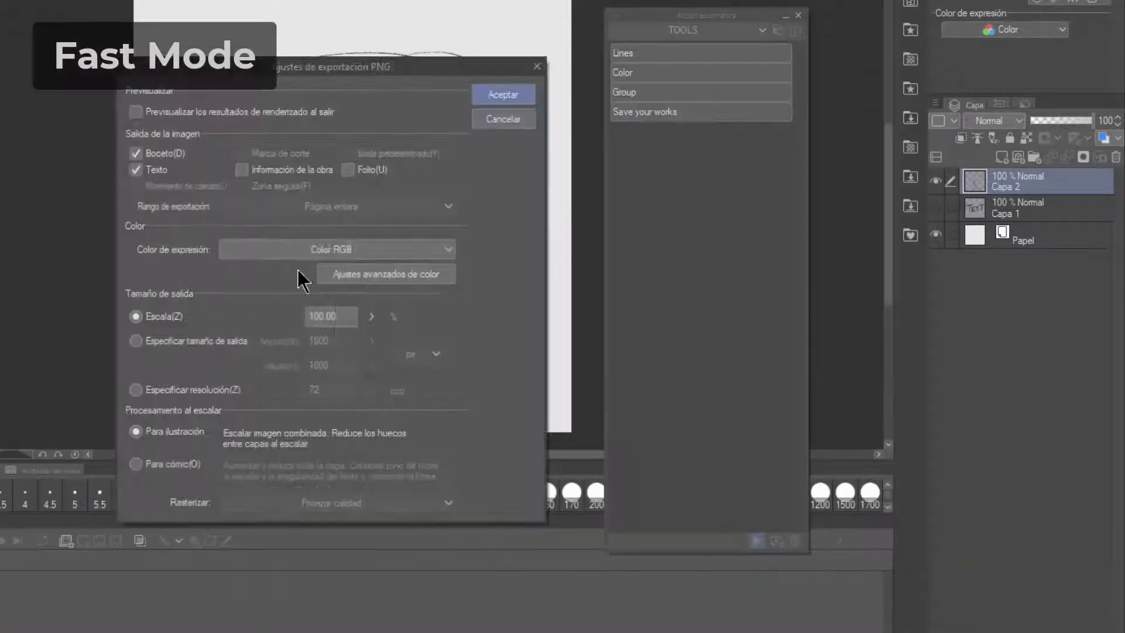
pyautogui.click(497, 94)
# Ink the tree's base, ground line and foliage contours over the faded sketch.
pyautogui.moveTo(370, 364); pyautogui.dragTo(375, 384)
pyautogui.moveTo(182, 386); pyautogui.dragTo(504, 389)
pyautogui.moveTo(170, 141); pyautogui.dragTo(246, 190)
pyautogui.moveTo(405, 182); pyautogui.dragTo(528, 141)
pyautogui.moveTo(239, 144); pyautogui.dragTo(351, 146)
# Run the Save your works action and export the image as Work in Progress 4.png with the default PNG settings.
pyautogui.doubleClick(663, 111)
pyautogui.click(146, 502)
pyautogui.write('4')
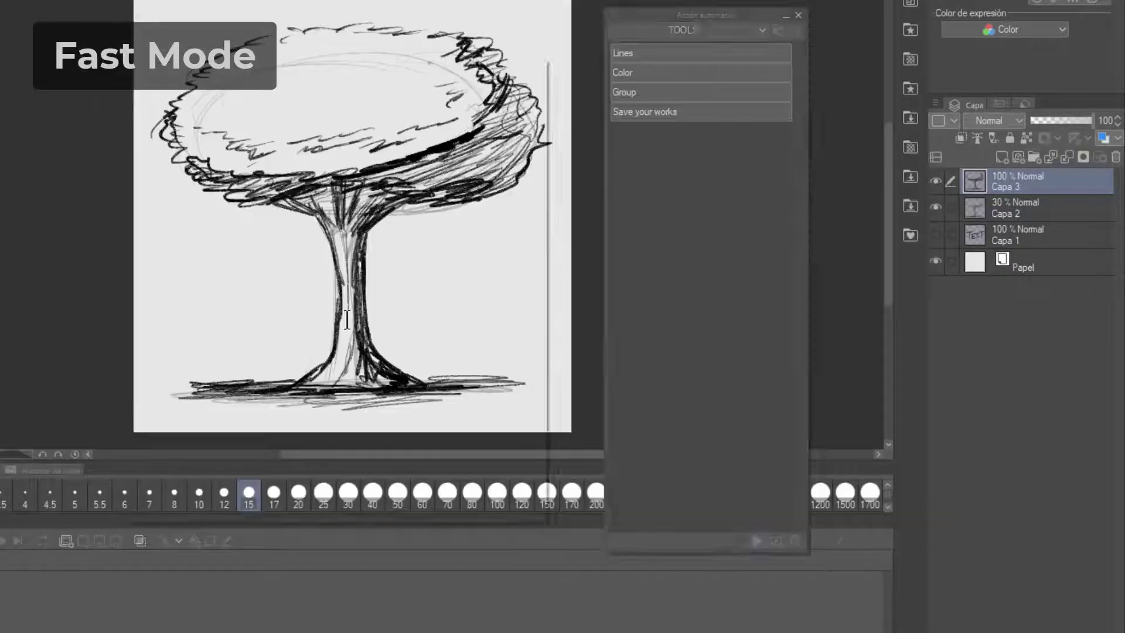
pyautogui.click(814, 591)
pyautogui.click(497, 94)
# Run the Color action and shade the foliage, trunk, ground and background in soft grey on its layer.
pyautogui.doubleClick(663, 73)
pyautogui.moveTo(199, 158); pyautogui.dragTo(469, 149)
pyautogui.moveTo(355, 205); pyautogui.dragTo(352, 378)
pyautogui.moveTo(194, 402); pyautogui.dragTo(504, 404)
pyautogui.moveTo(167, 351); pyautogui.dragTo(319, 360)
pyautogui.moveTo(405, 366)
pyautogui.mouseDown()
pyautogui.moveTo(503, 343)
pyautogui.moveTo(530, 351)
pyautogui.mouseUp()
# Run the Save your works action and export the image as Work in Progress 5.png with the default PNG settings.
pyautogui.doubleClick(663, 112)
pyautogui.write('5')
pyautogui.click(813, 591)
pyautogui.click(497, 94)
# Run the Lines action and paint dark shadows and light strokes over the tree's foliage, trunk and ground.
pyautogui.doubleClick(663, 52)
pyautogui.moveTo(357, 240); pyautogui.dragTo(363, 381)
pyautogui.moveTo(504, 182); pyautogui.dragTo(240, 161)
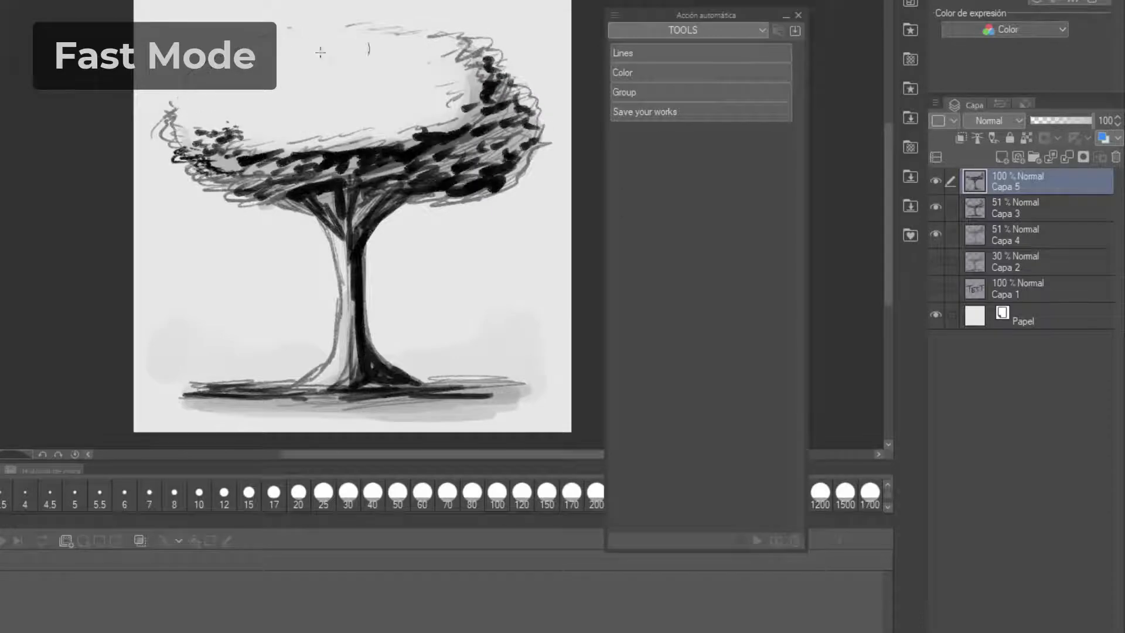
pyautogui.moveTo(311, 137); pyautogui.dragTo(205, 176)
pyautogui.moveTo(528, 149); pyautogui.dragTo(445, 174)
pyautogui.moveTo(481, 73); pyautogui.dragTo(457, 117)
pyautogui.moveTo(469, 120); pyautogui.dragTo(299, 176)
pyautogui.moveTo(403, 201); pyautogui.dragTo(366, 305)
pyautogui.moveTo(316, 205); pyautogui.dragTo(319, 387)
pyautogui.moveTo(299, 141); pyautogui.dragTo(182, 170)
pyautogui.moveTo(375, 398)
pyautogui.mouseDown()
pyautogui.moveTo(505, 400)
pyautogui.moveTo(454, 406)
pyautogui.mouseUp()
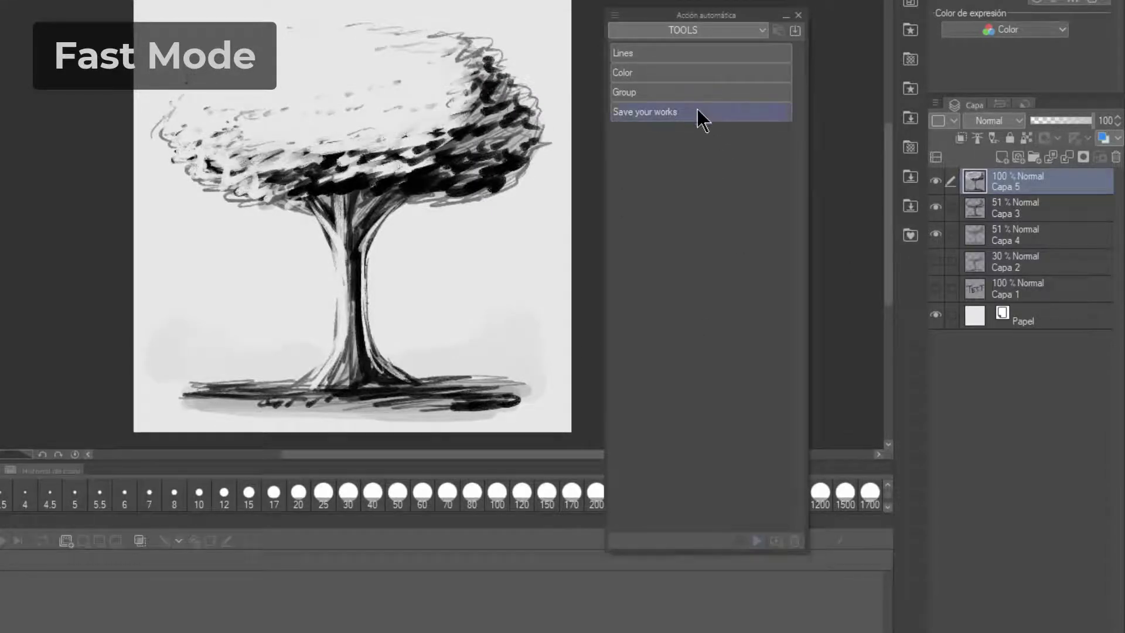
# Run the Save your works action and export the image as Work in Progress 6.png with the default PNG settings.
pyautogui.click(697, 111)
pyautogui.click(149, 503)
pyautogui.press('BackSpace')
pyautogui.write('6')
pyautogui.click(814, 590)
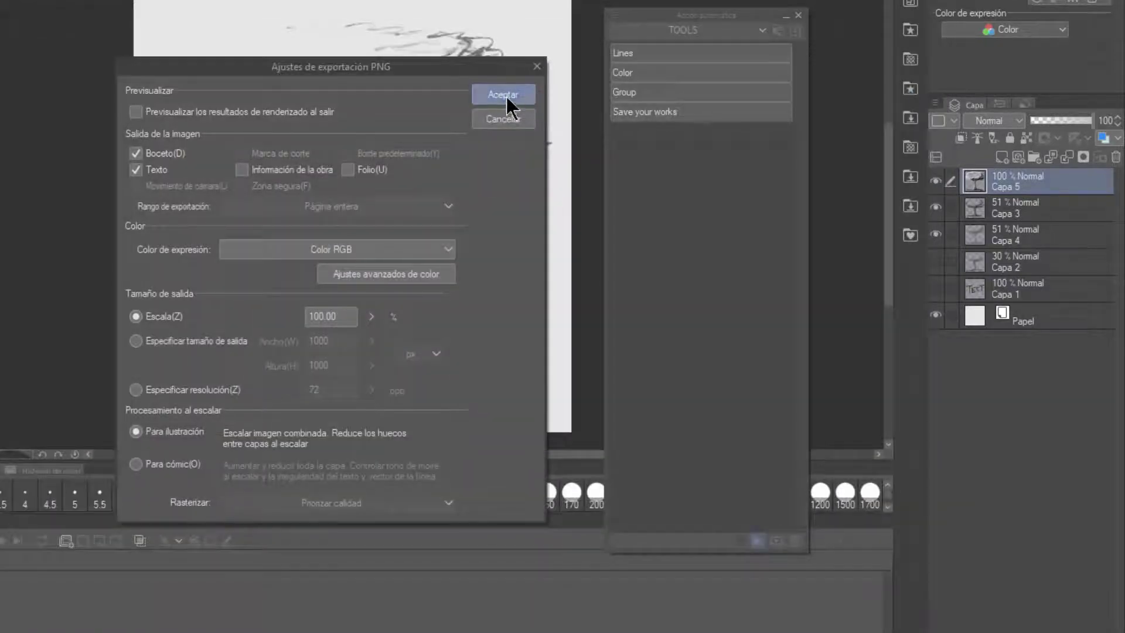
pyautogui.click(504, 95)
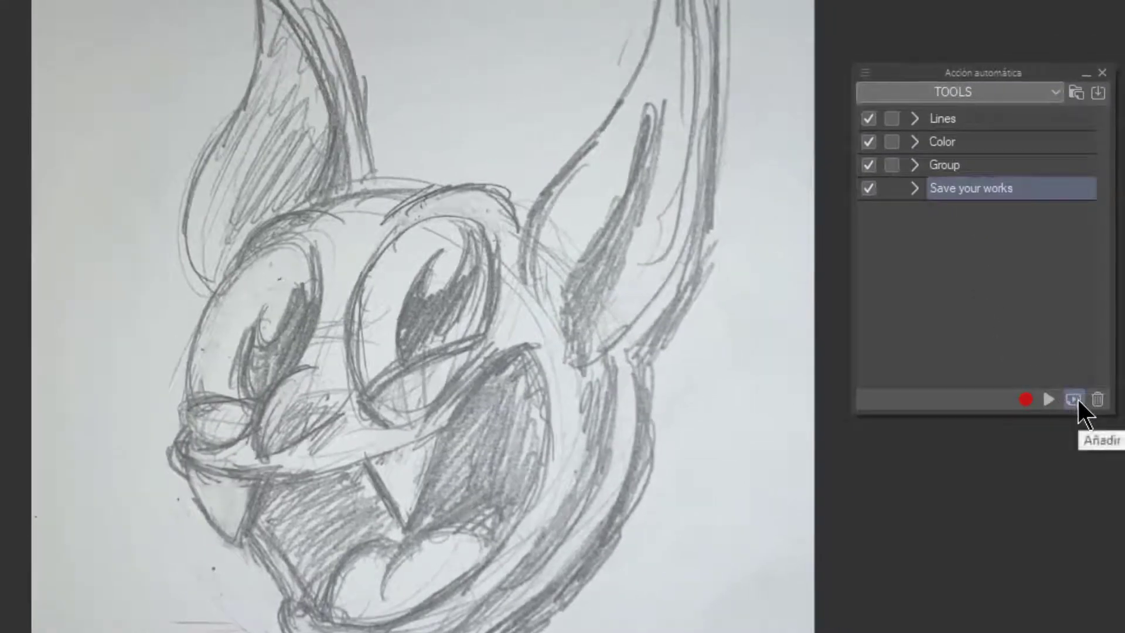
# Add an auto action named "Removing white background" to the TOOLS set and start recording it.
pyautogui.click(1076, 401)
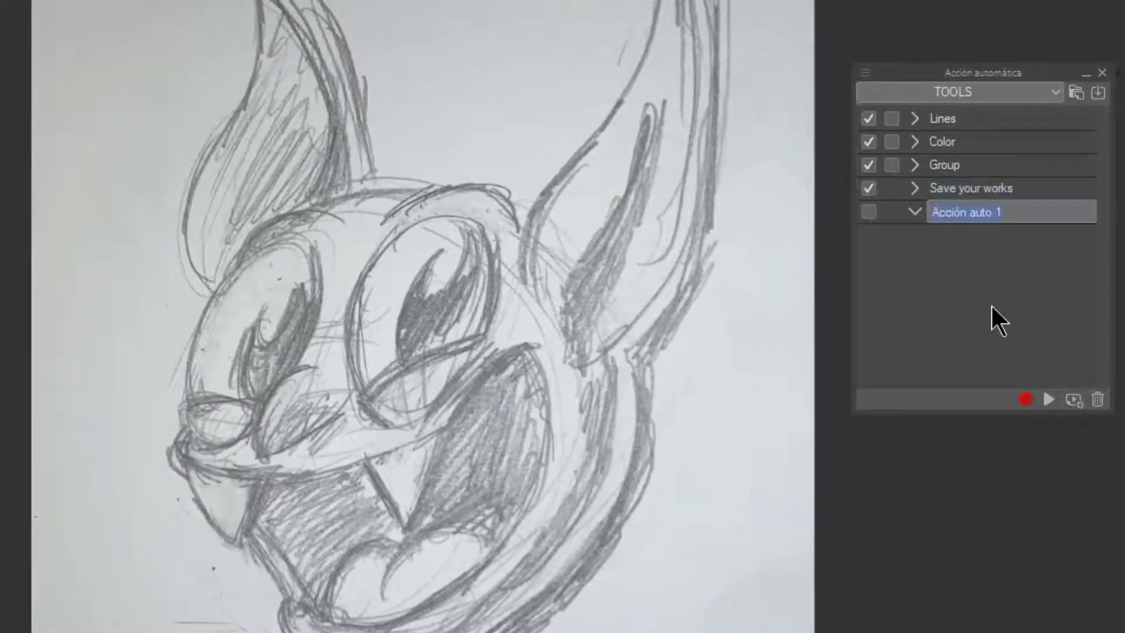
pyautogui.write('Removing white background')
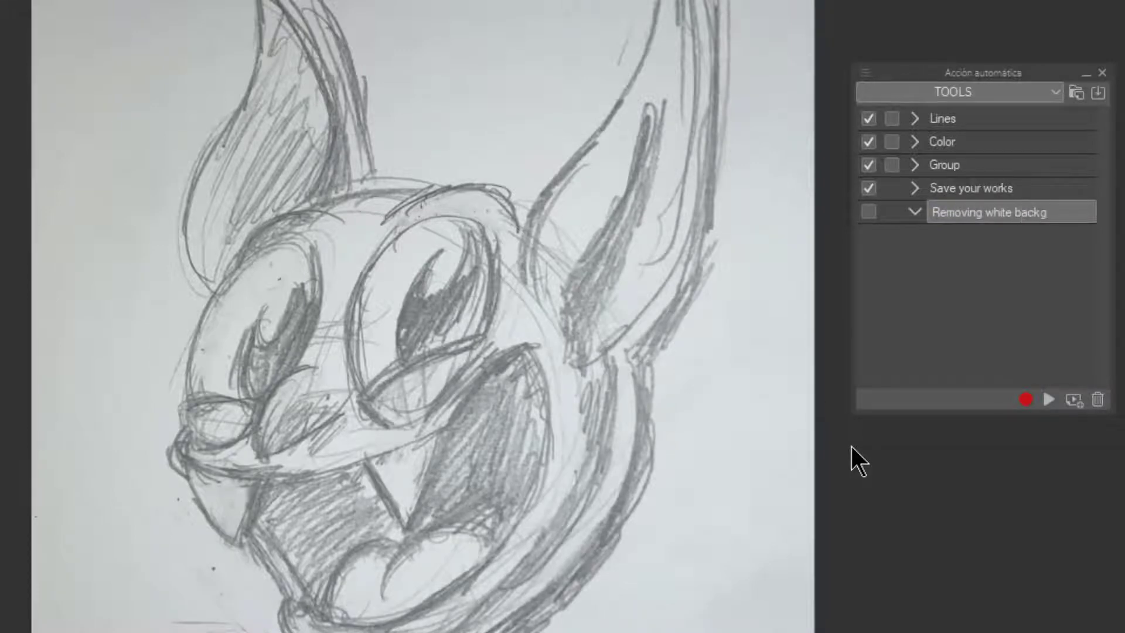
pyautogui.press('Return')
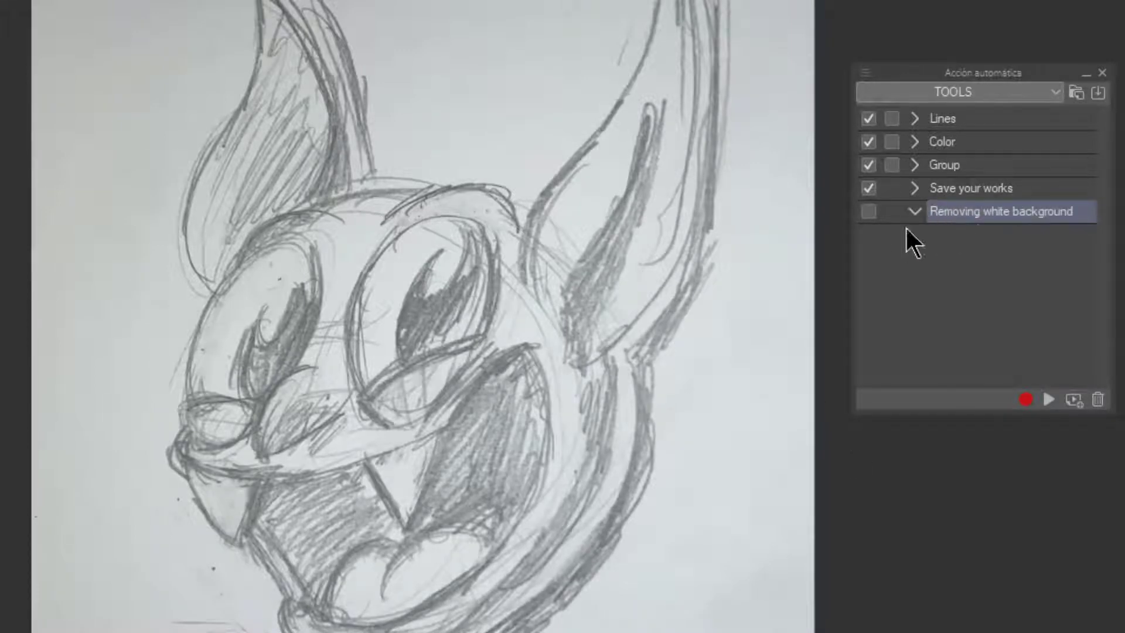
pyautogui.click(1026, 399)
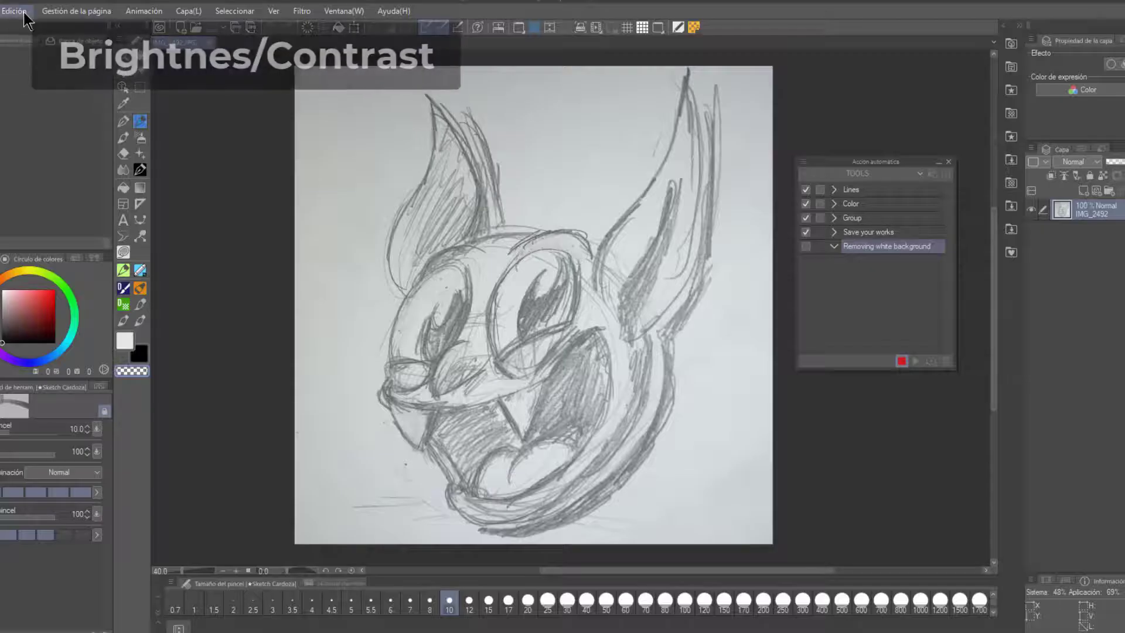
# Record a Brightness/Contrast correction that brightens the pencil sketch's paper, and enable its settings dialog during playback.
pyautogui.click(22, 11)
pyautogui.moveTo(80, 309)
pyautogui.click(281, 306)
pyautogui.moveTo(477, 240); pyautogui.dragTo(527, 240)
pyautogui.moveTo(477, 275)
pyautogui.mouseDown()
pyautogui.moveTo(547, 276)
pyautogui.moveTo(489, 270)
pyautogui.mouseUp()
pyautogui.moveTo(528, 236)
pyautogui.mouseDown()
pyautogui.moveTo(489, 241)
pyautogui.moveTo(497, 271)
pyautogui.mouseUp()
pyautogui.moveTo(496, 239); pyautogui.dragTo(483, 238)
pyautogui.moveTo(524, 202); pyautogui.dragTo(524, 403)
pyautogui.click(585, 426)
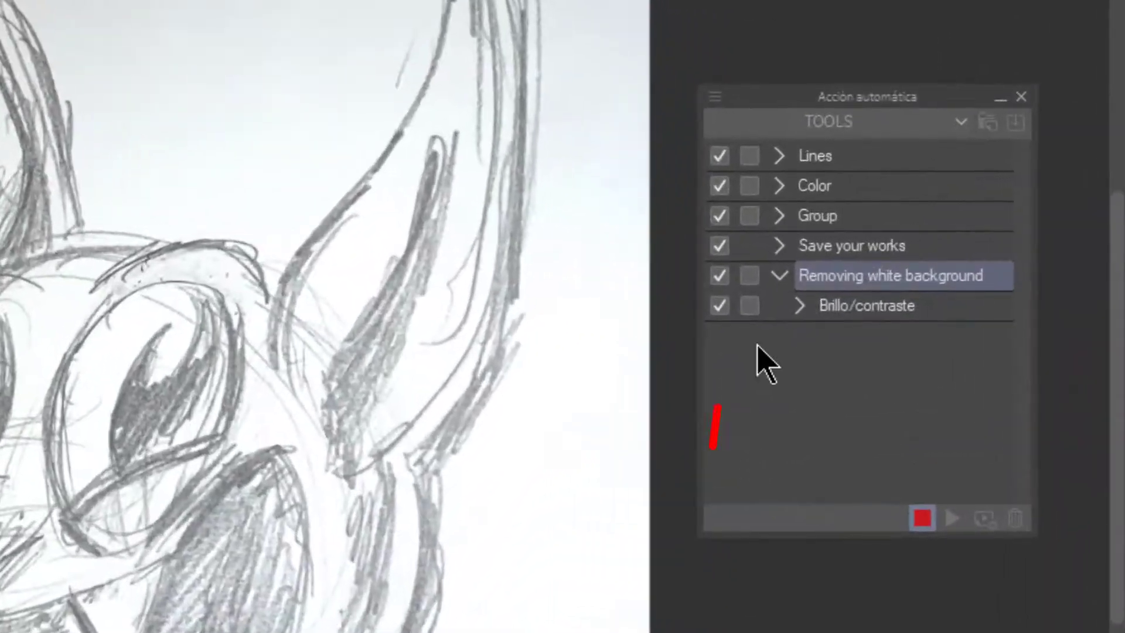
pyautogui.click(751, 305)
# Record a Level Correction that brings the black and white input levels inward to darken lines and whiten the paper.
pyautogui.click(16, 10)
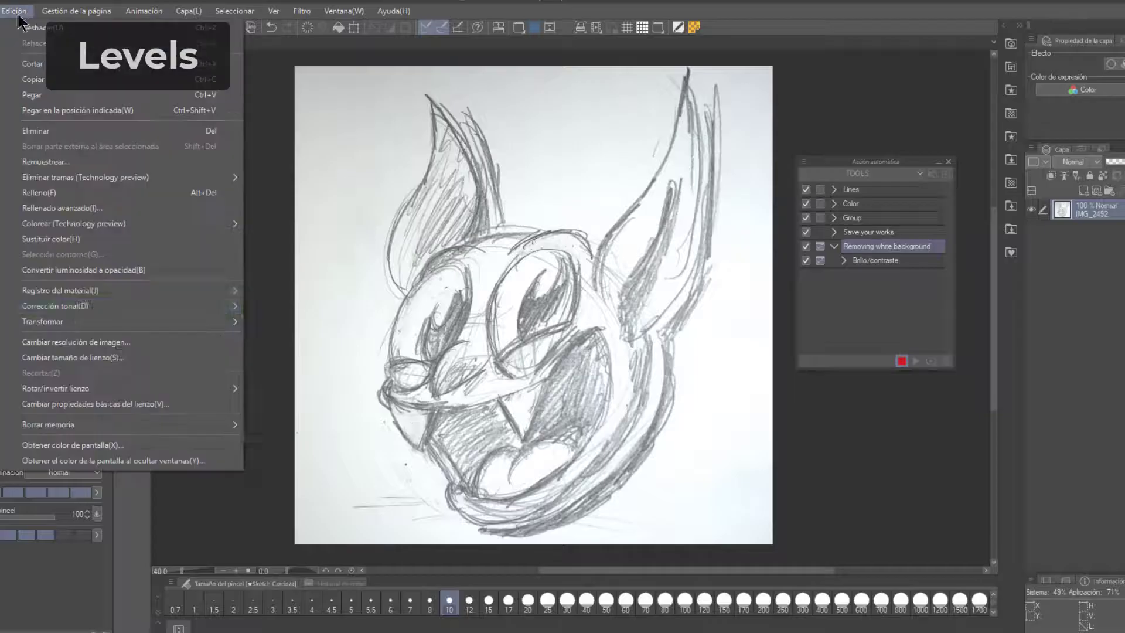
pyautogui.moveTo(59, 311)
pyautogui.click(347, 370)
pyautogui.moveTo(930, 398); pyautogui.dragTo(905, 399)
pyautogui.moveTo(771, 398); pyautogui.dragTo(833, 402)
pyautogui.moveTo(902, 399)
pyautogui.mouseDown()
pyautogui.moveTo(926, 399)
pyautogui.moveTo(841, 402)
pyautogui.mouseUp()
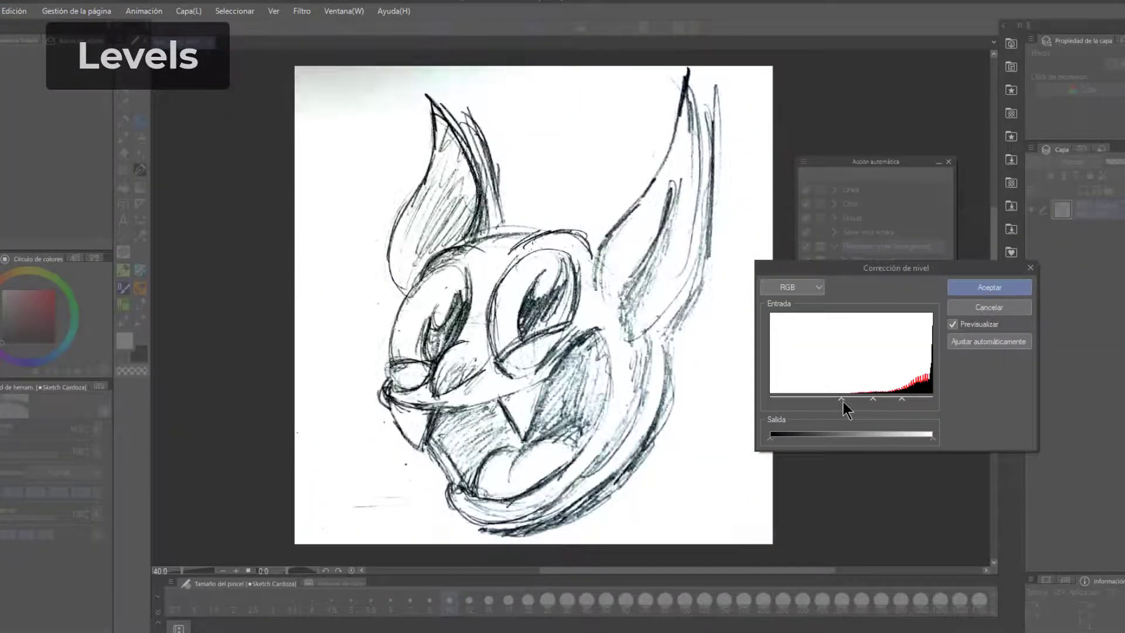
pyautogui.click(989, 287)
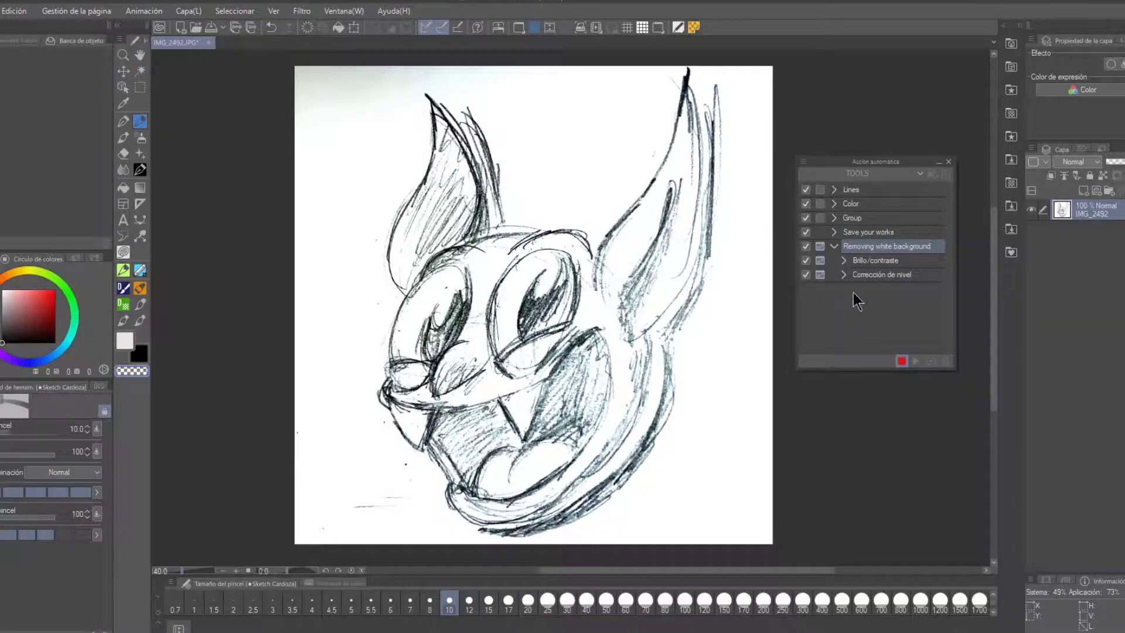
# Convert the sketch's brightness to opacity and remove dust with a 48.49 particle size, finishing the action's recording.
pyautogui.click(15, 10)
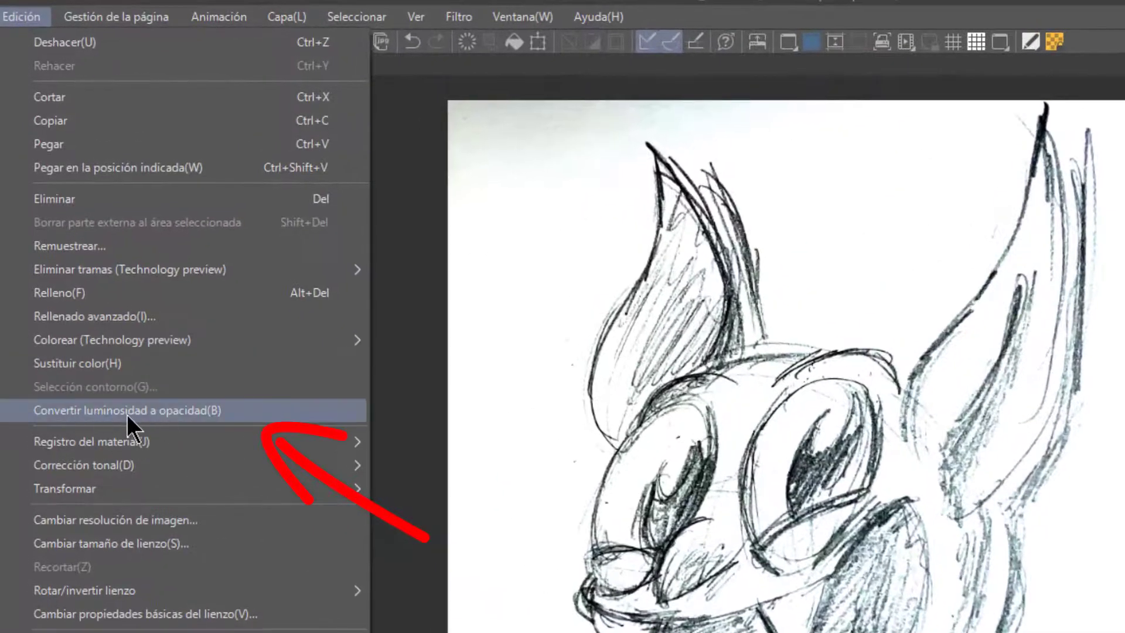
pyautogui.click(129, 412)
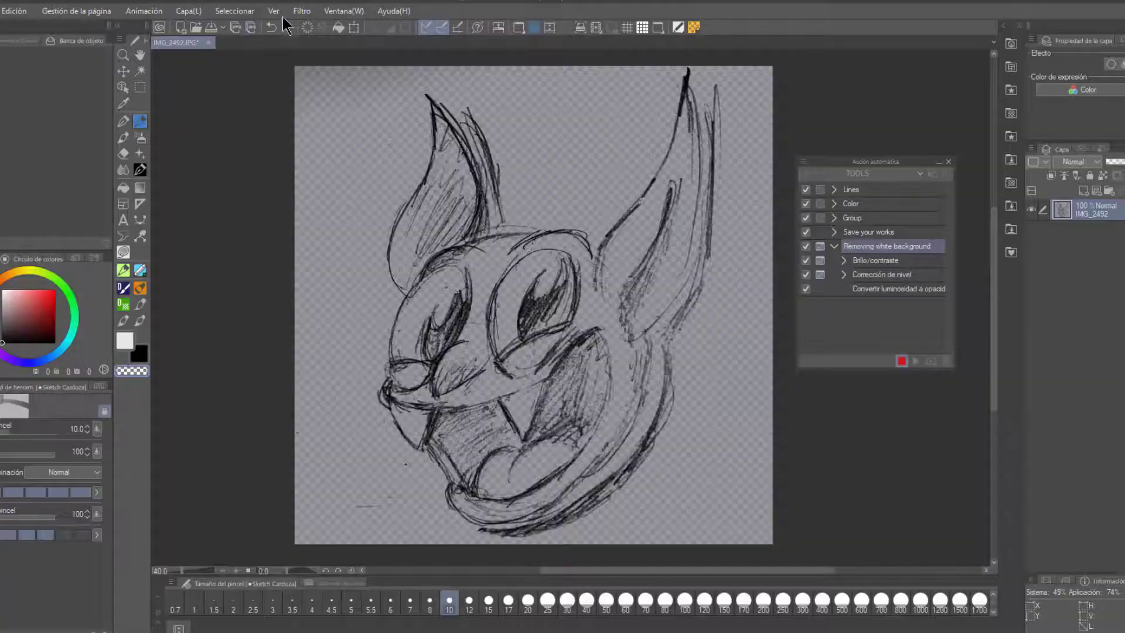
pyautogui.click(301, 10)
pyautogui.moveTo(337, 28)
pyautogui.click(440, 46)
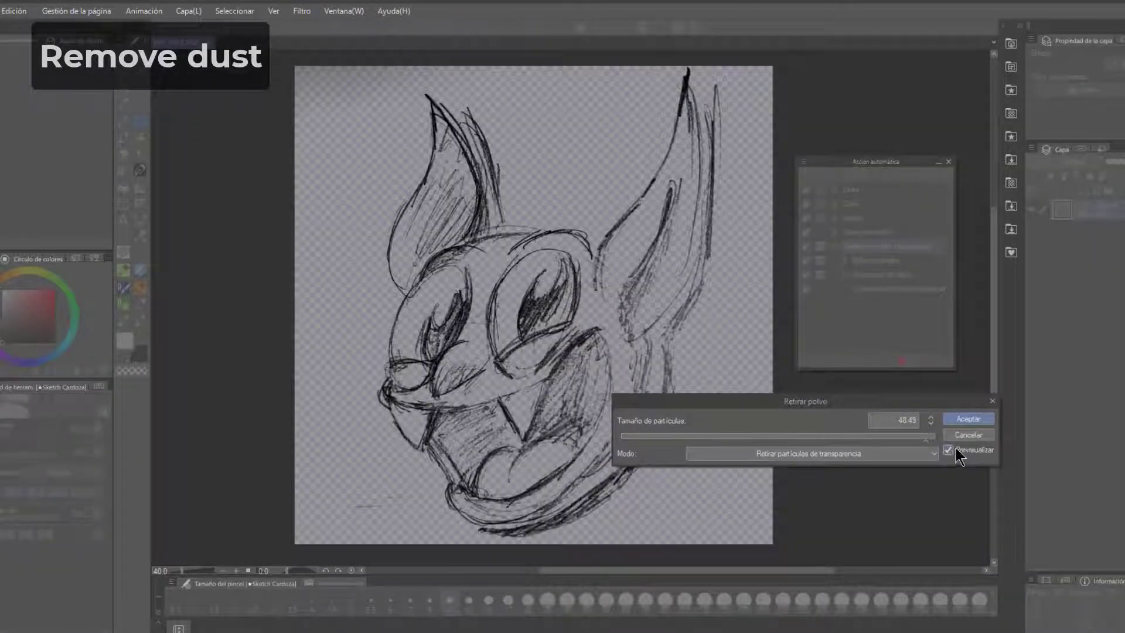
pyautogui.click(967, 419)
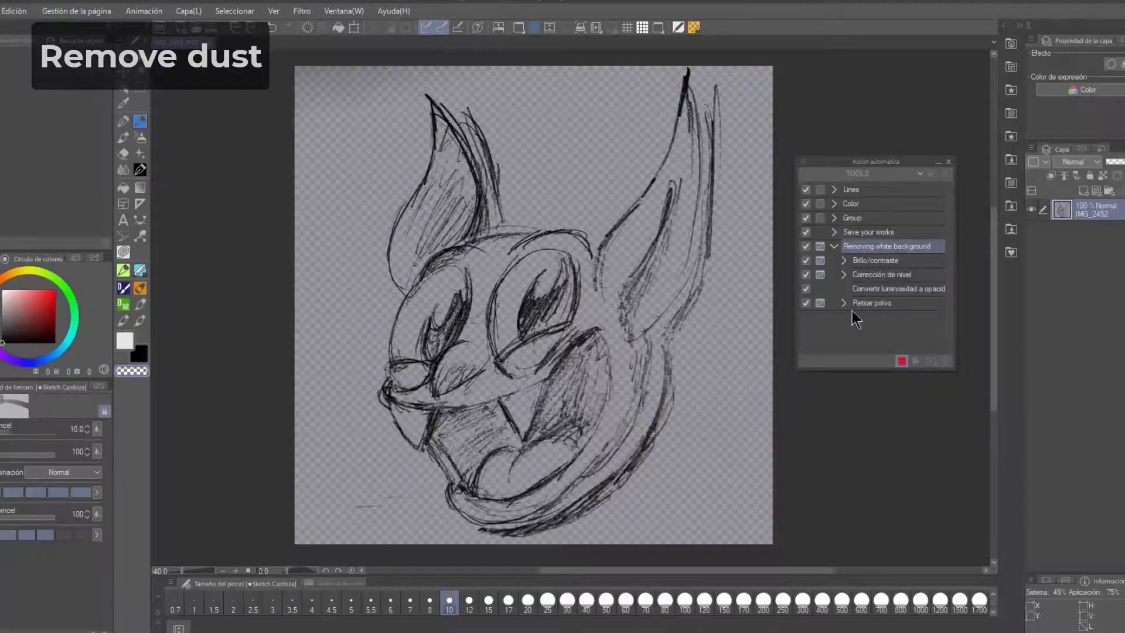
pyautogui.click(901, 361)
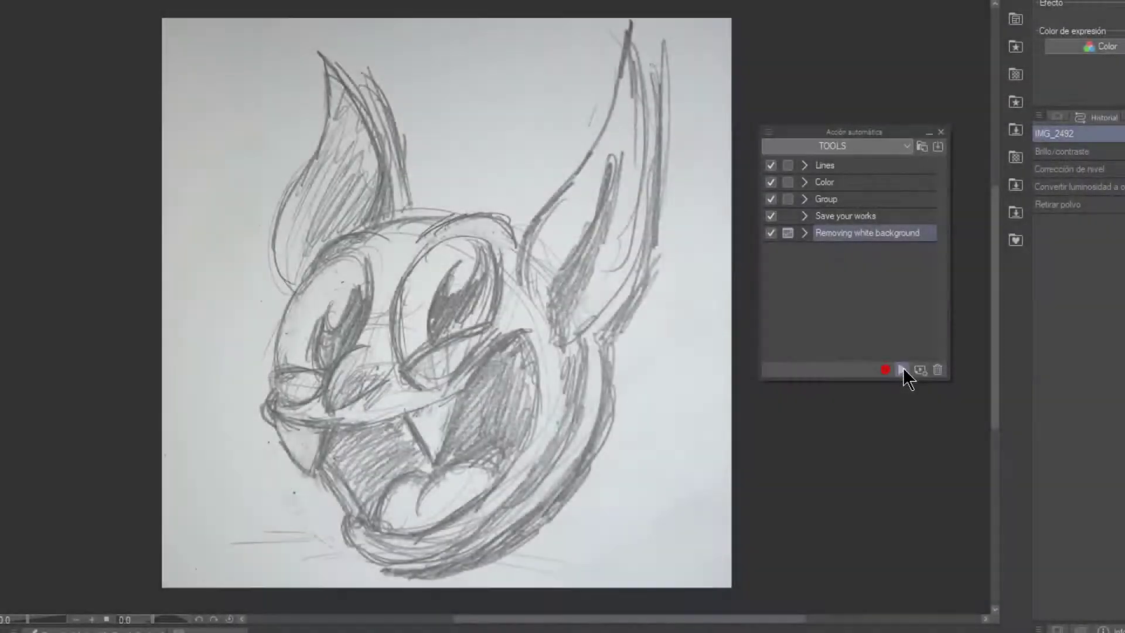
# Play the Removing white background action on the original sketch with brightness about -27 and contrast about 55.
pyautogui.click(902, 367)
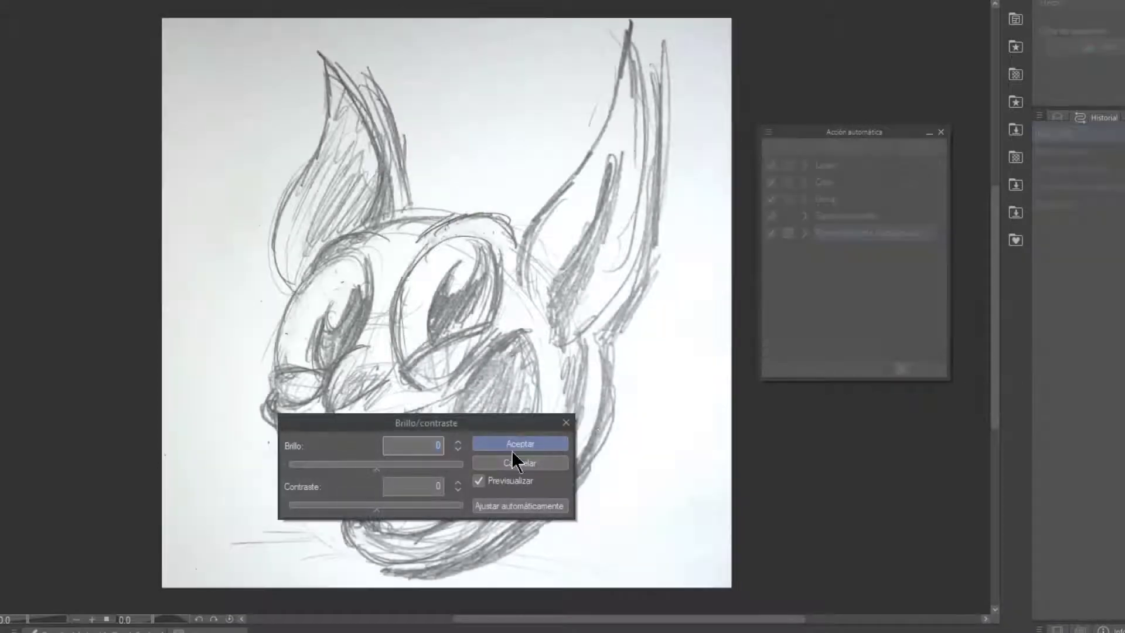
pyautogui.moveTo(376, 467)
pyautogui.mouseDown()
pyautogui.moveTo(348, 463)
pyautogui.moveTo(363, 463)
pyautogui.mouseUp()
pyautogui.moveTo(376, 508); pyautogui.dragTo(435, 512)
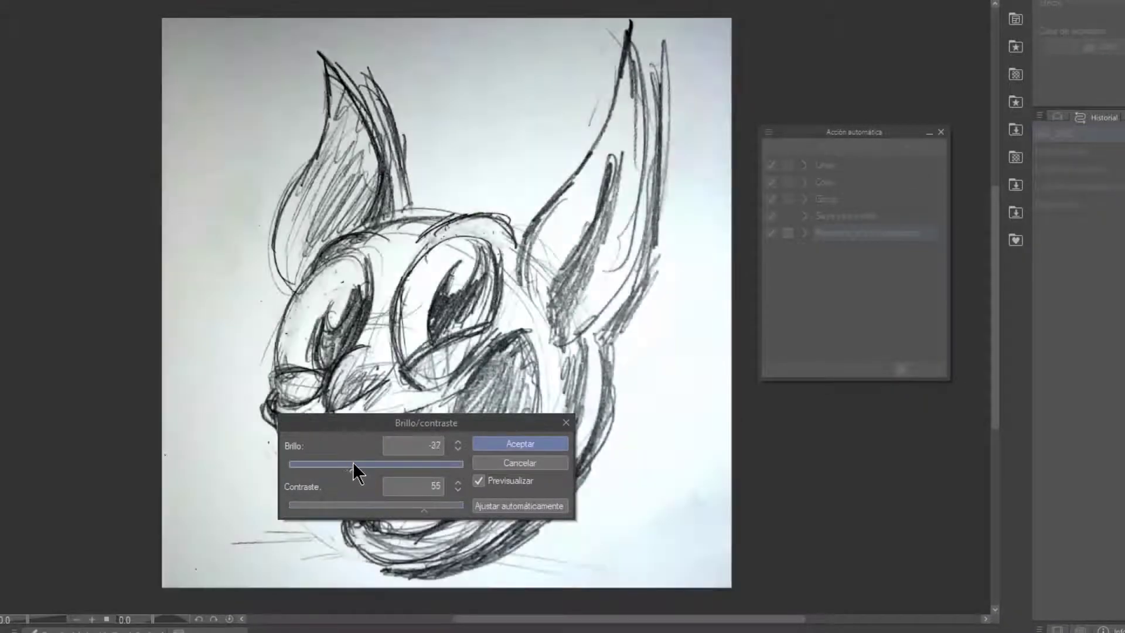
pyautogui.click(519, 444)
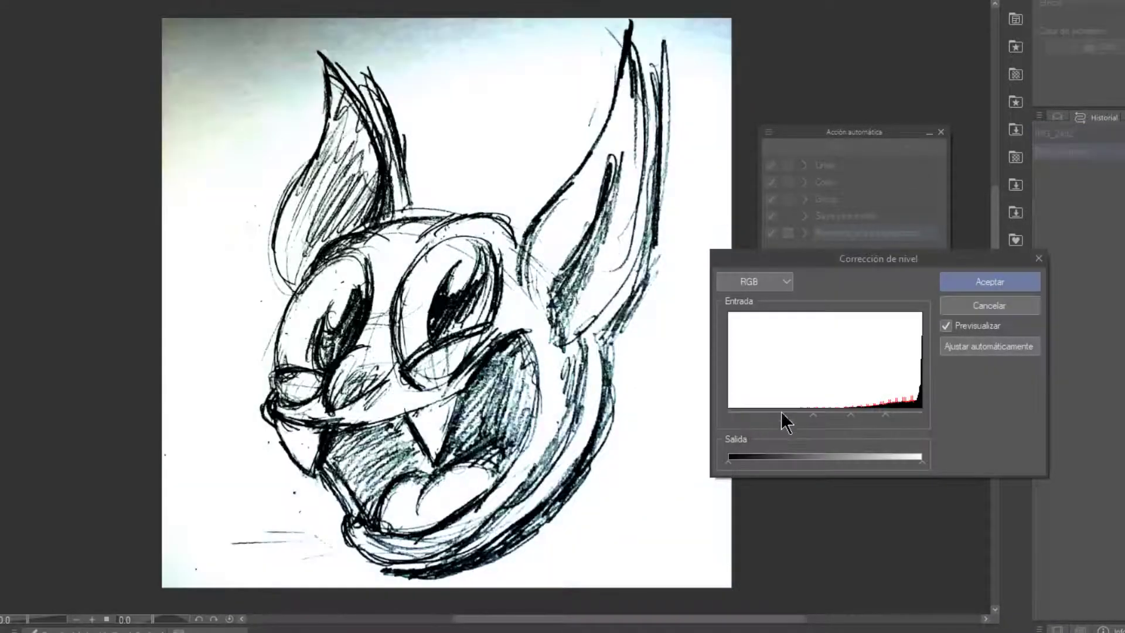
# Lower the middle and white input levels to clear the grey paper, and accept Remove Dust with particle size 50.00.
pyautogui.moveTo(795, 260); pyautogui.dragTo(615, 264)
pyautogui.moveTo(636, 417); pyautogui.dragTo(606, 418)
pyautogui.moveTo(706, 420); pyautogui.dragTo(682, 419)
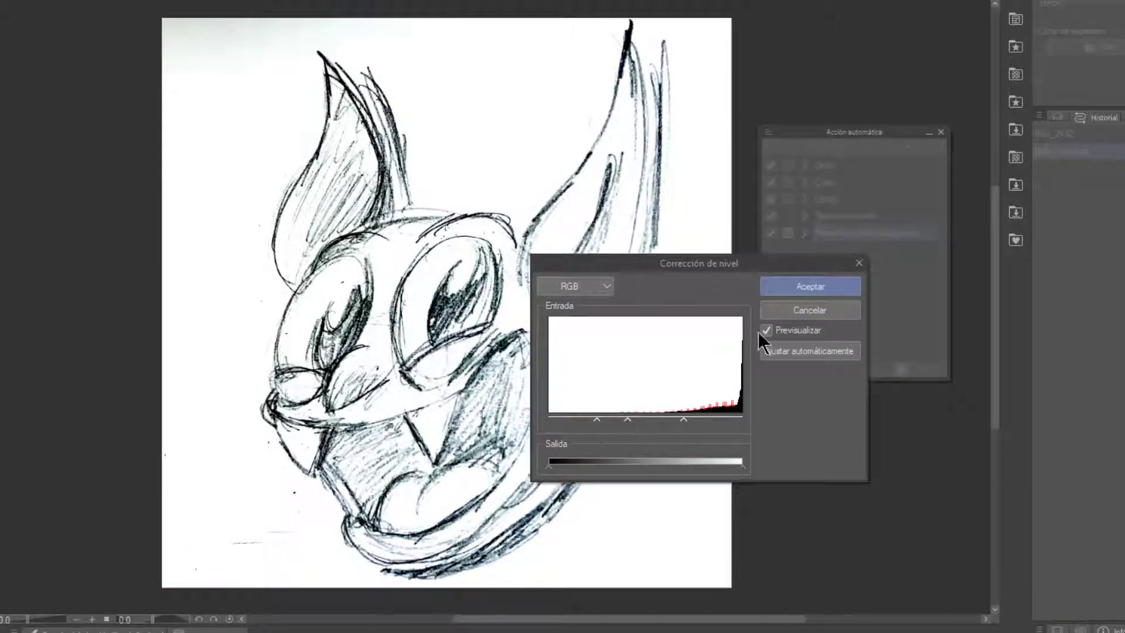
pyautogui.click(792, 285)
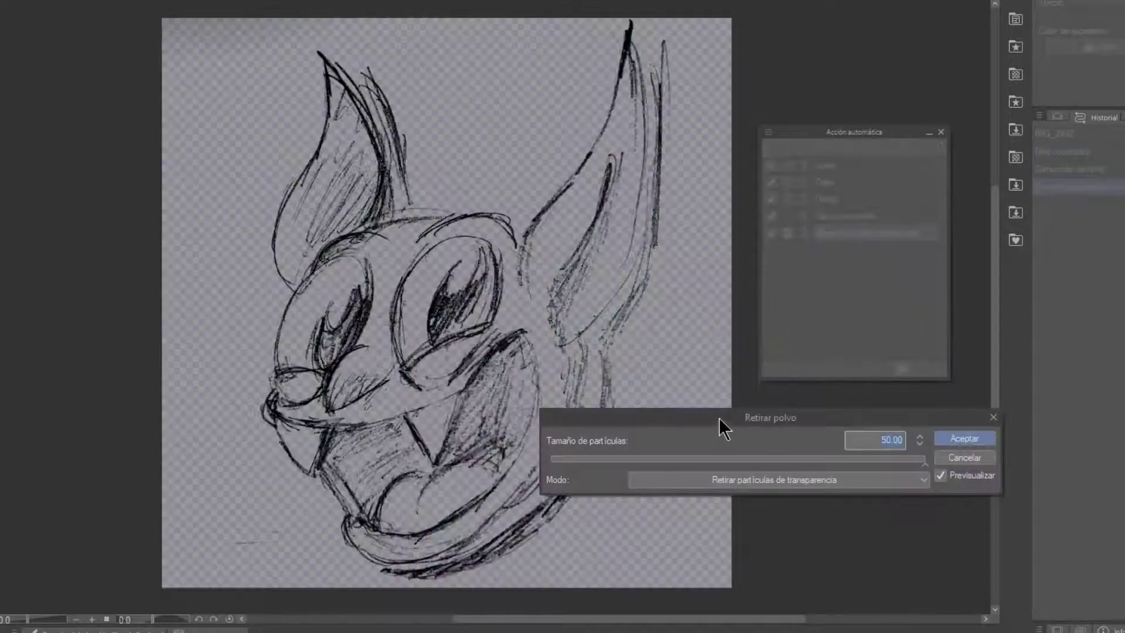
pyautogui.click(891, 430)
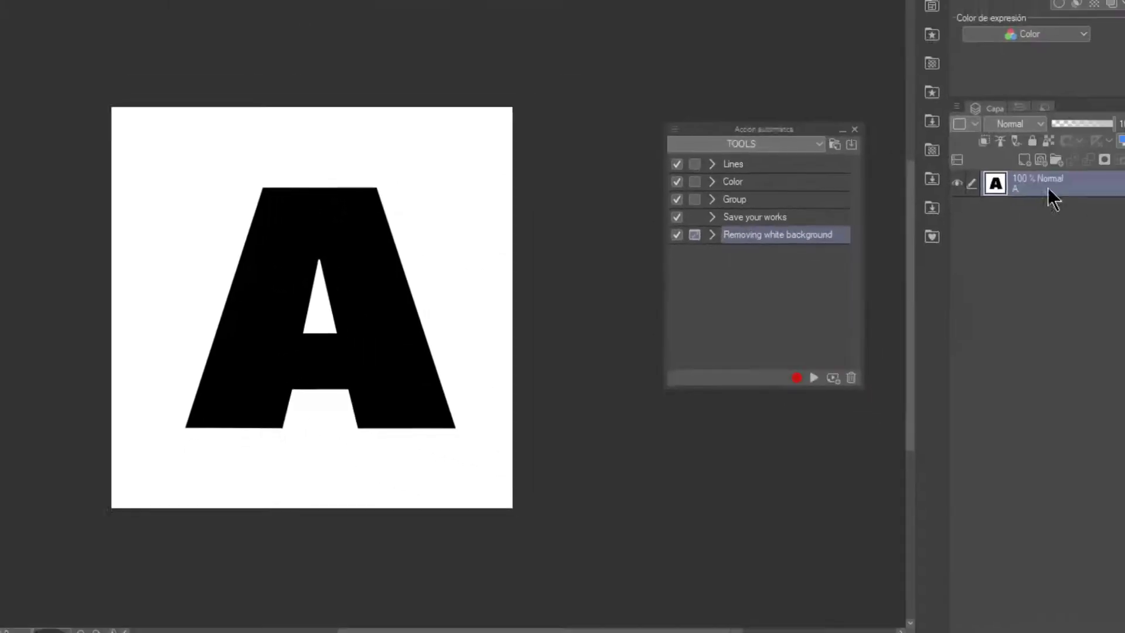
# Duplicate layer A three times and select the third layer from the top.
pyautogui.rightClick(1047, 187)
pyautogui.click(983, 312)
pyautogui.rightClick(1035, 191)
pyautogui.click(970, 317)
pyautogui.rightClick(1028, 189)
pyautogui.click(970, 317)
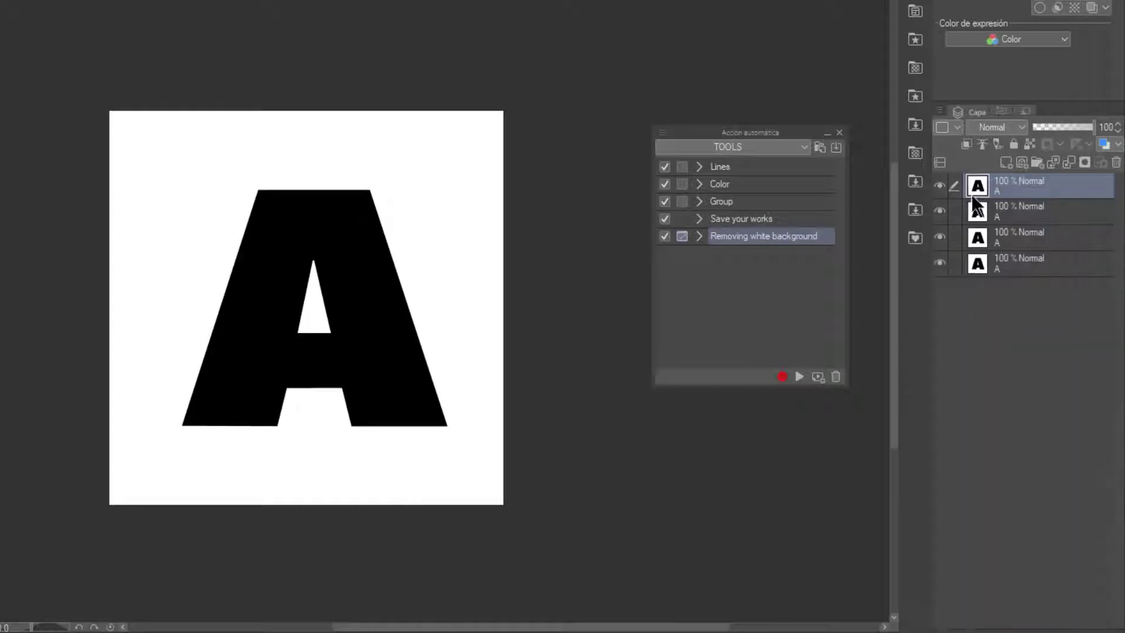
pyautogui.click(989, 239)
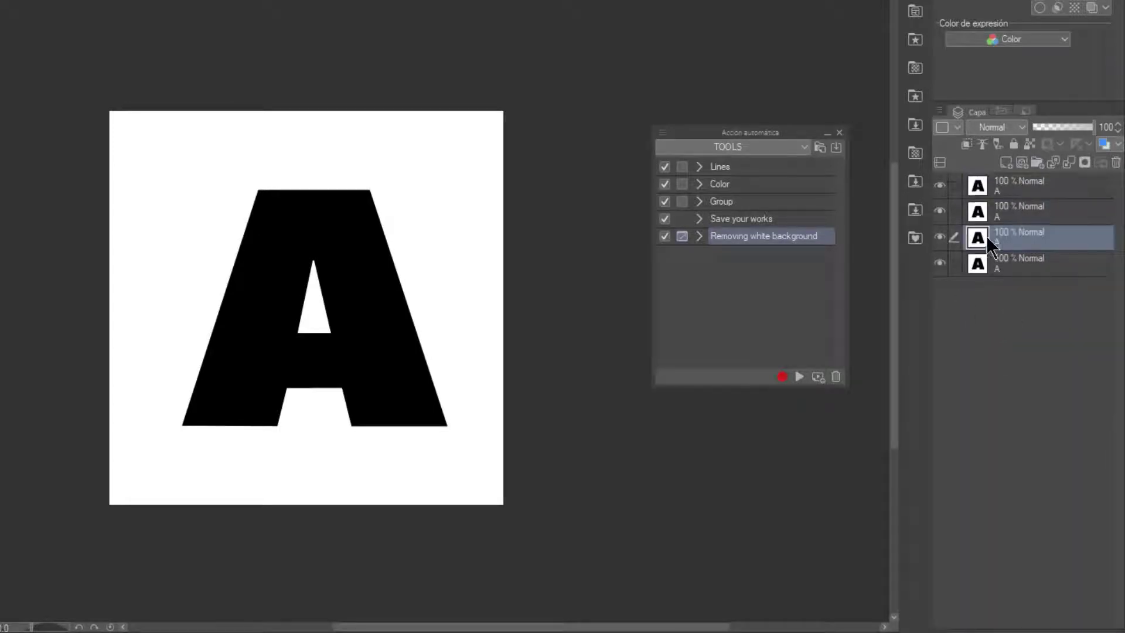
# Add a new auto action named RED to the TOOLS set and start recording it.
pyautogui.click(816, 377)
pyautogui.write('RED')
pyautogui.press('Return')
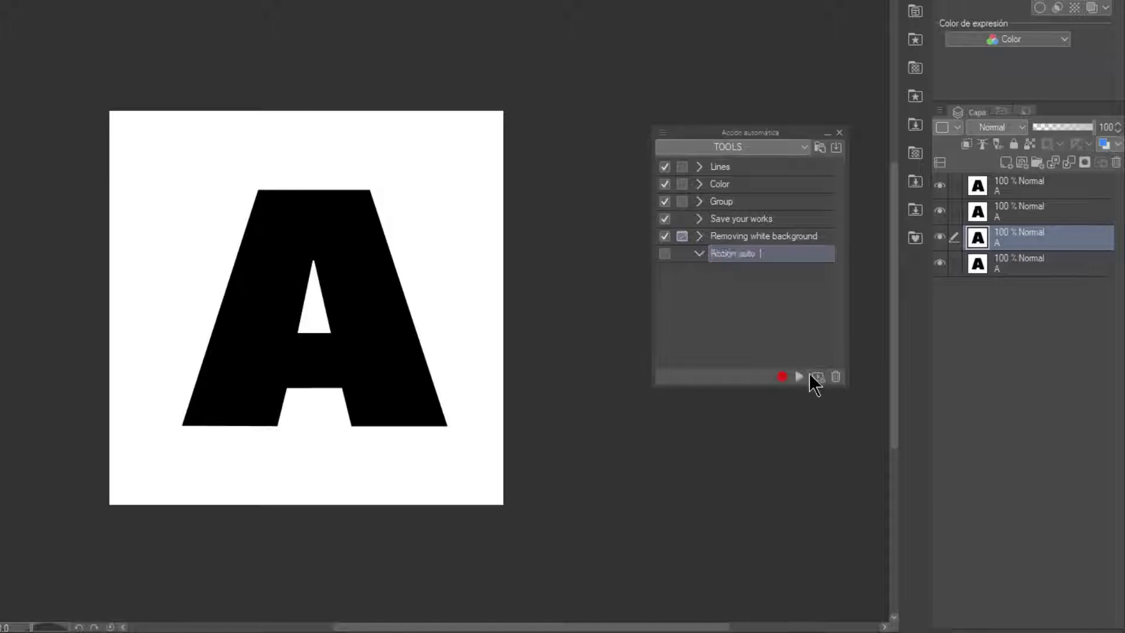
pyautogui.click(783, 376)
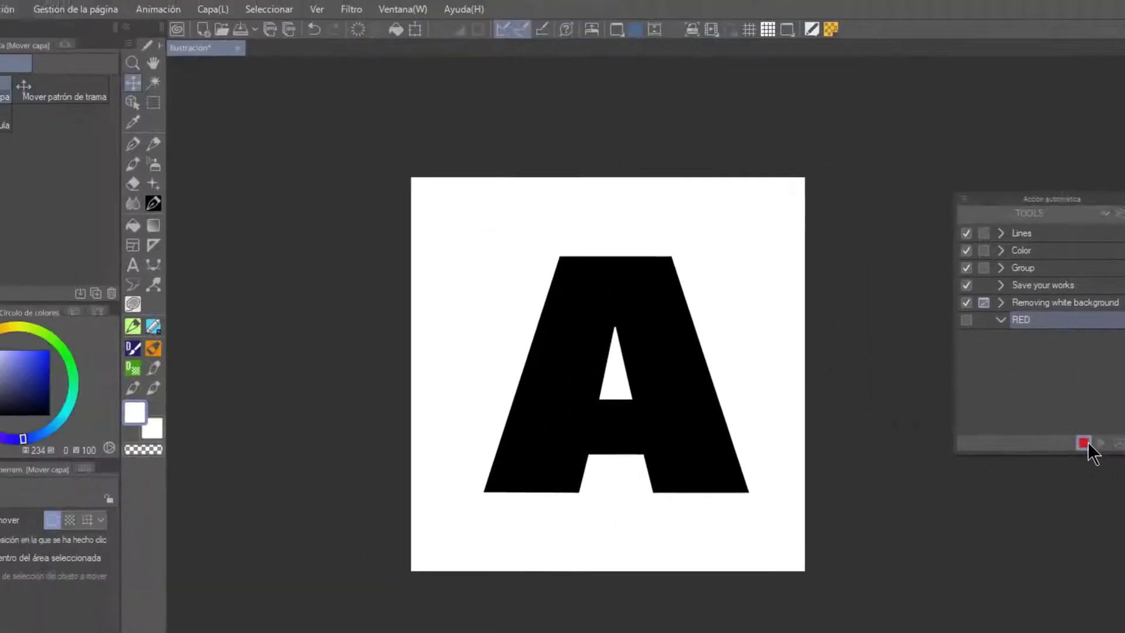
# Apply Advanced Fill to the selected layer with red FF0000 in Multiply mode, and finish recording the RED action.
pyautogui.click(85, 28)
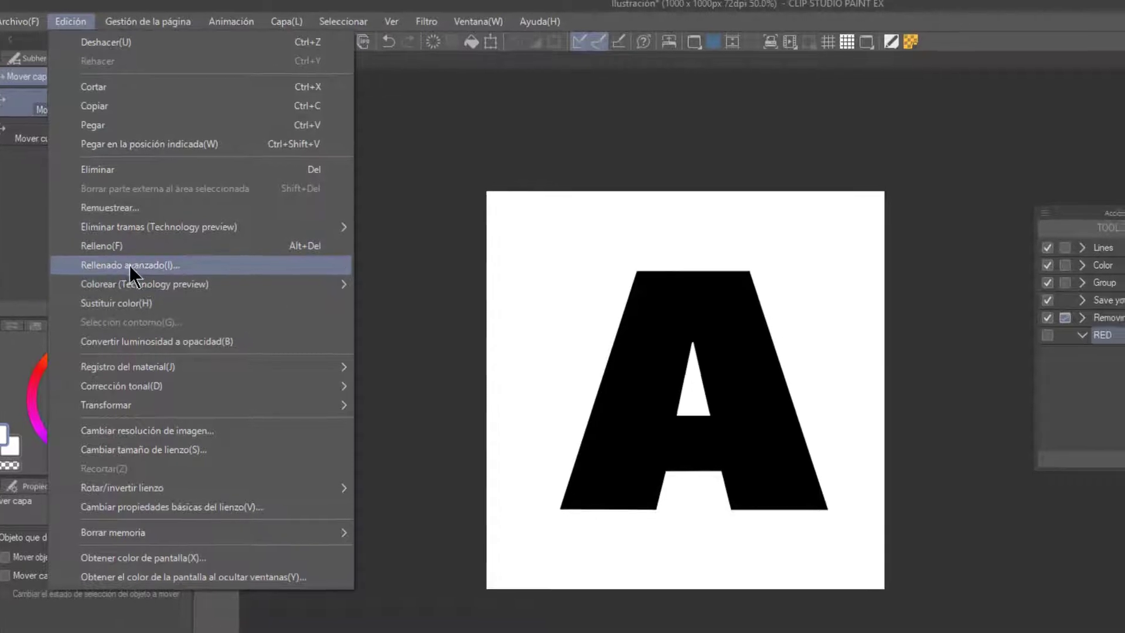
pyautogui.click(136, 267)
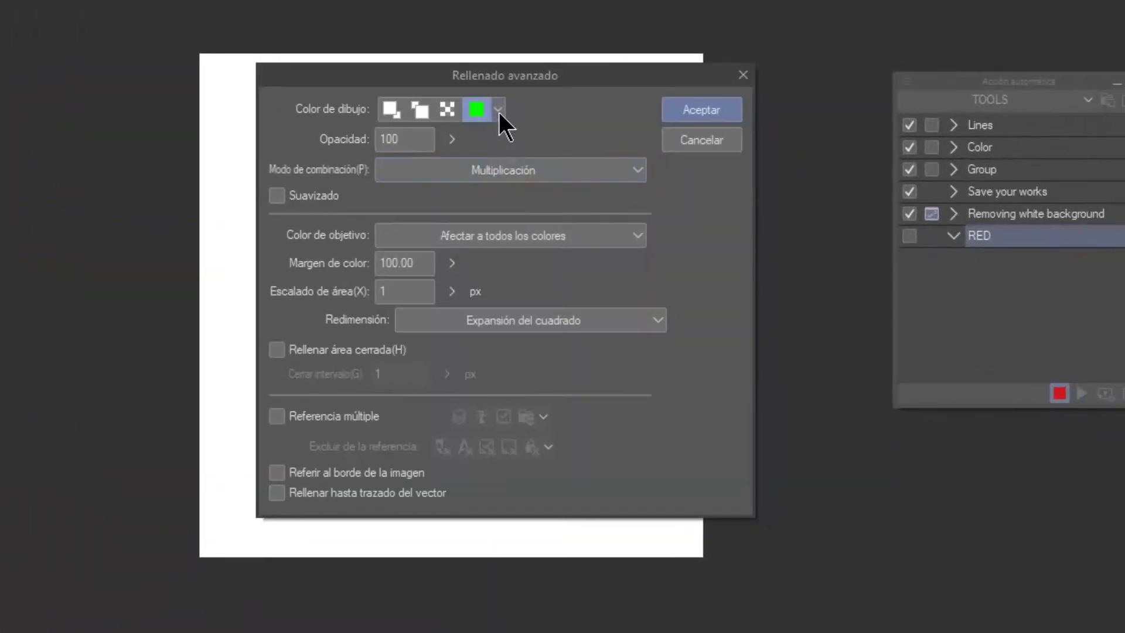
pyautogui.click(498, 110)
pyautogui.click(496, 111)
pyautogui.click(479, 112)
pyautogui.click(889, 364)
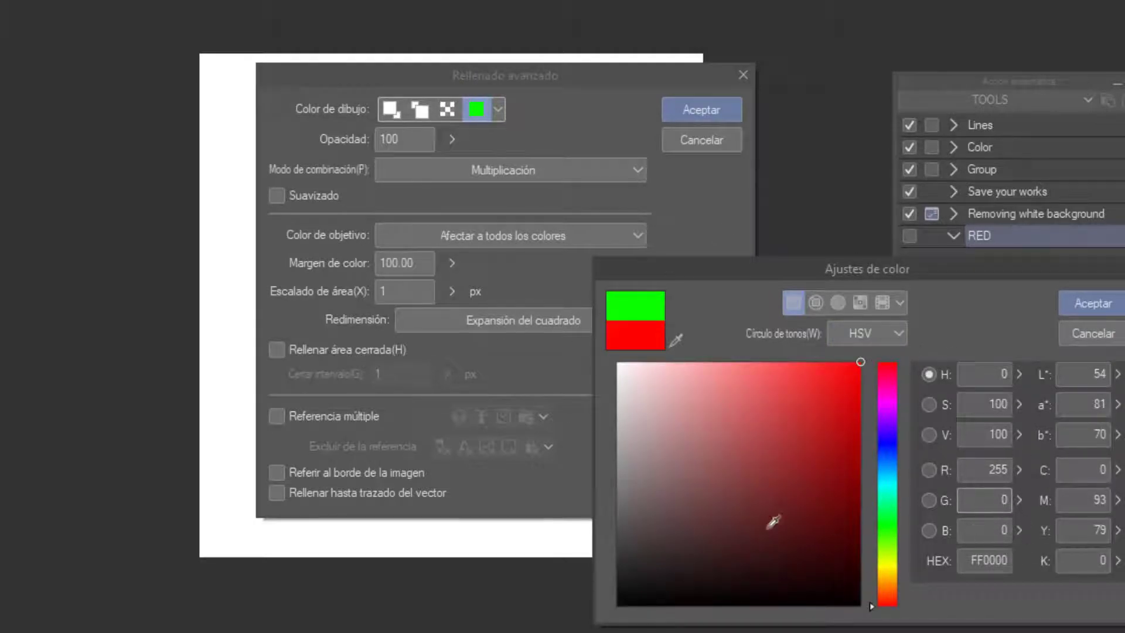
pyautogui.click(1089, 299)
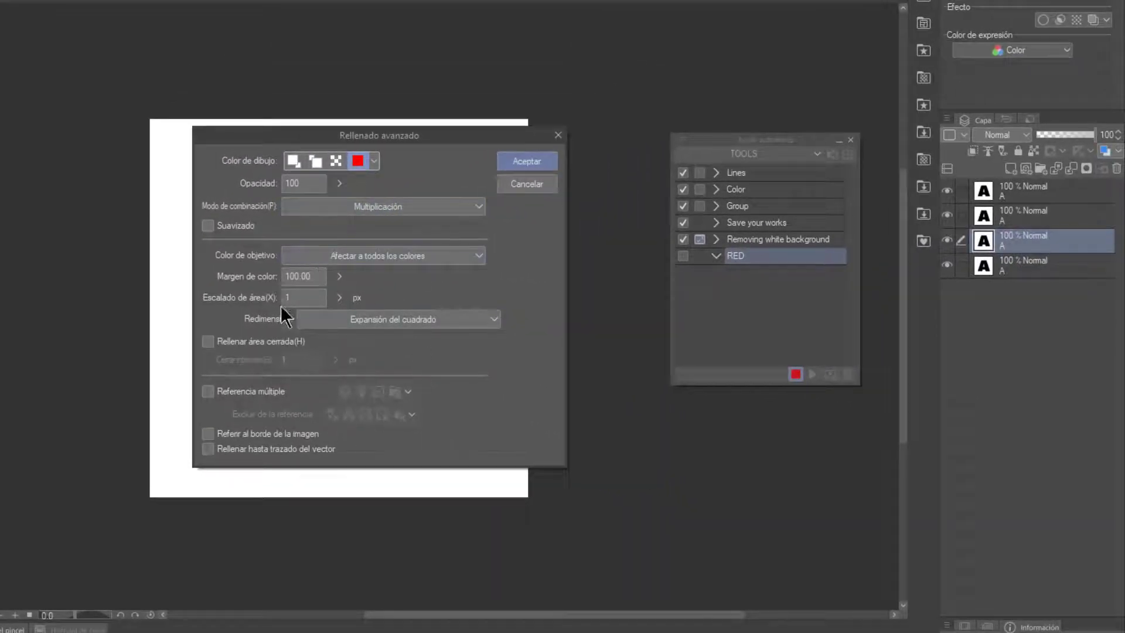
pyautogui.click(520, 161)
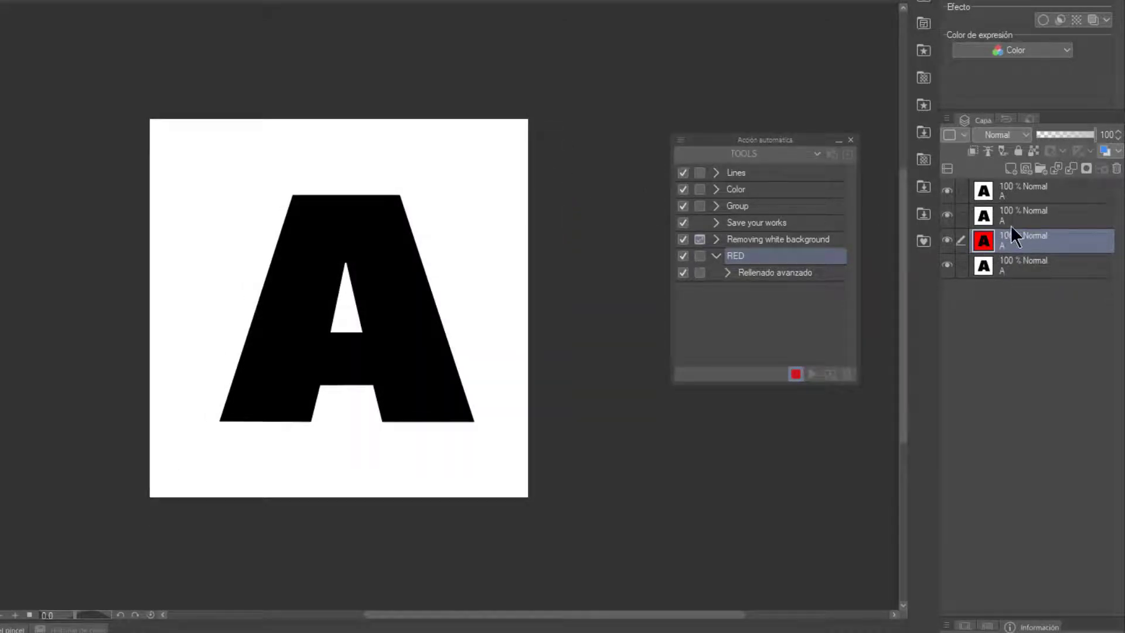
pyautogui.click(796, 374)
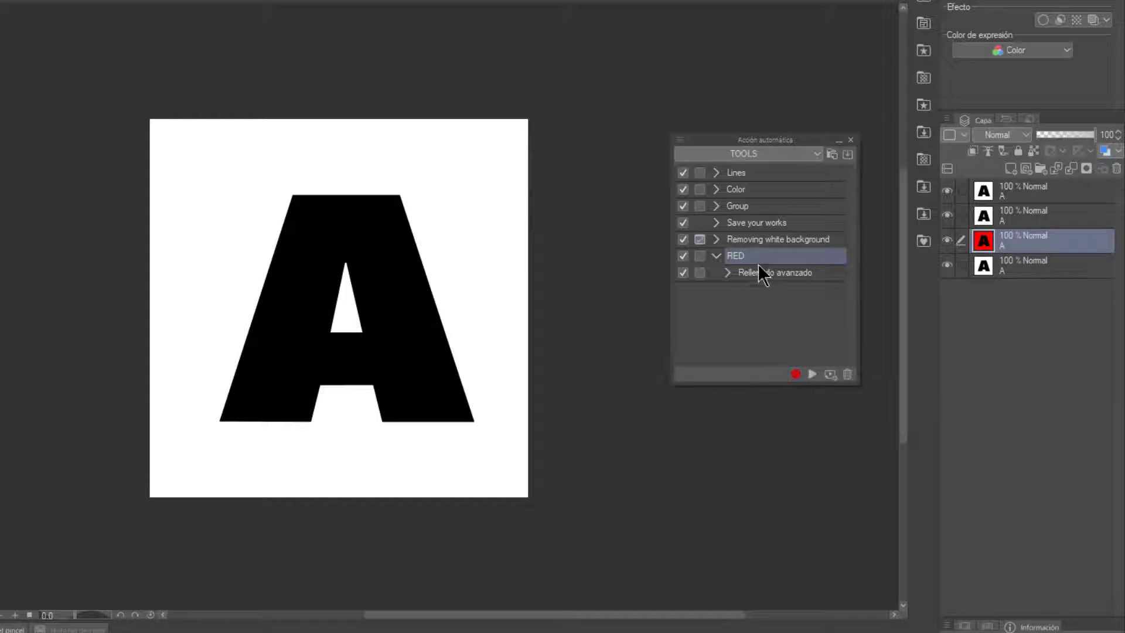
pyautogui.click(716, 256)
# Select the second layer from the top and start recording a new auto action named BLUE.
pyautogui.click(1004, 219)
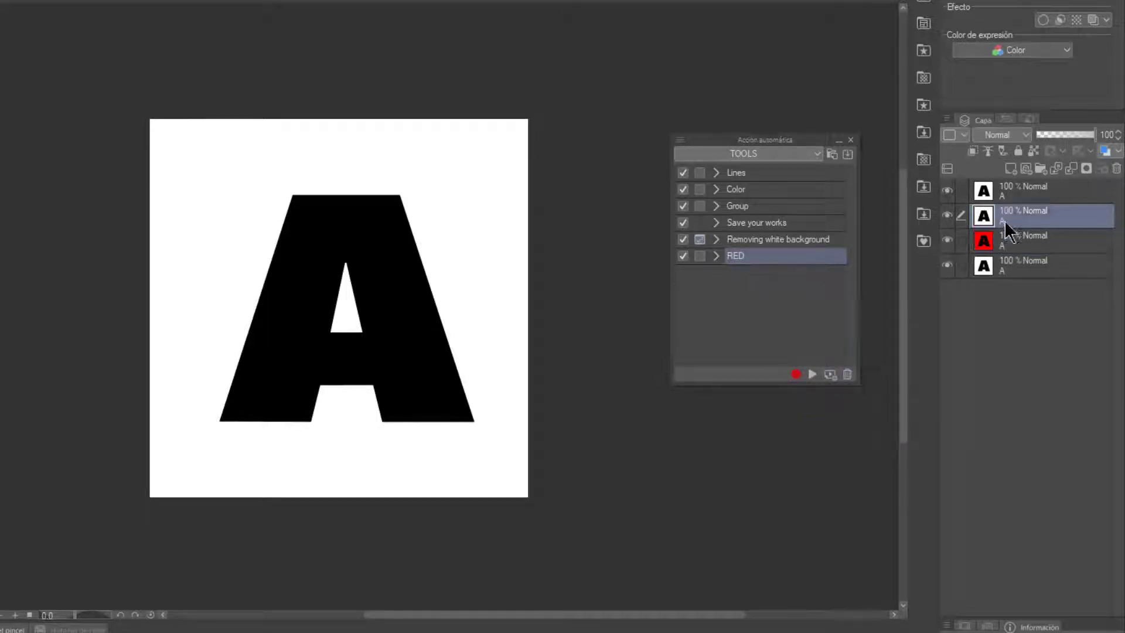
pyautogui.click(830, 374)
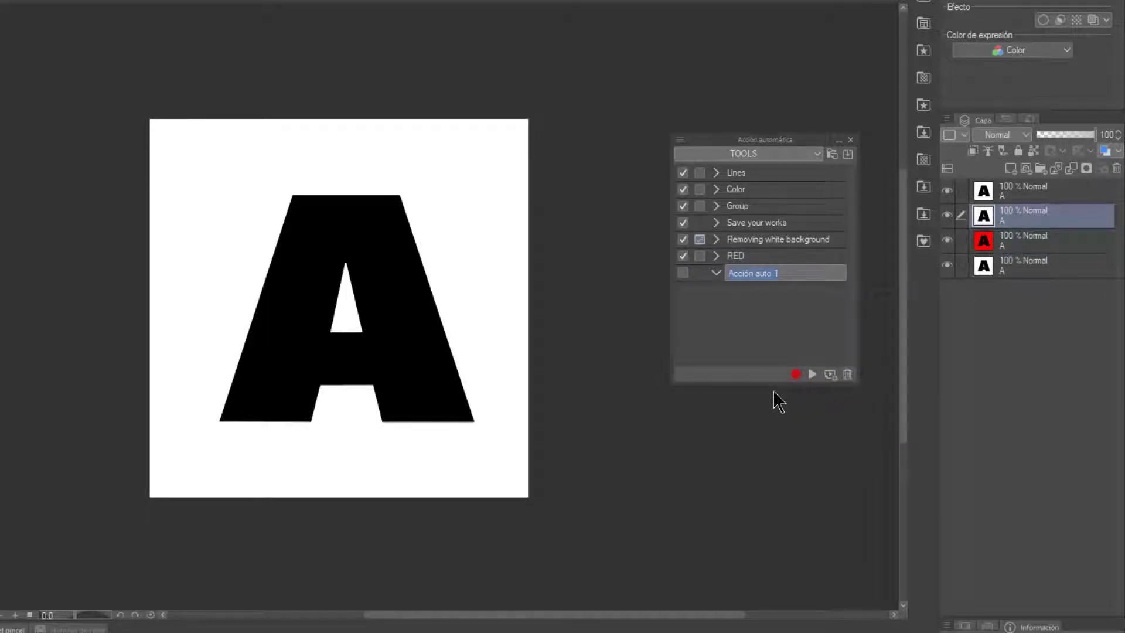
pyautogui.write('BLUE')
pyautogui.press('Return')
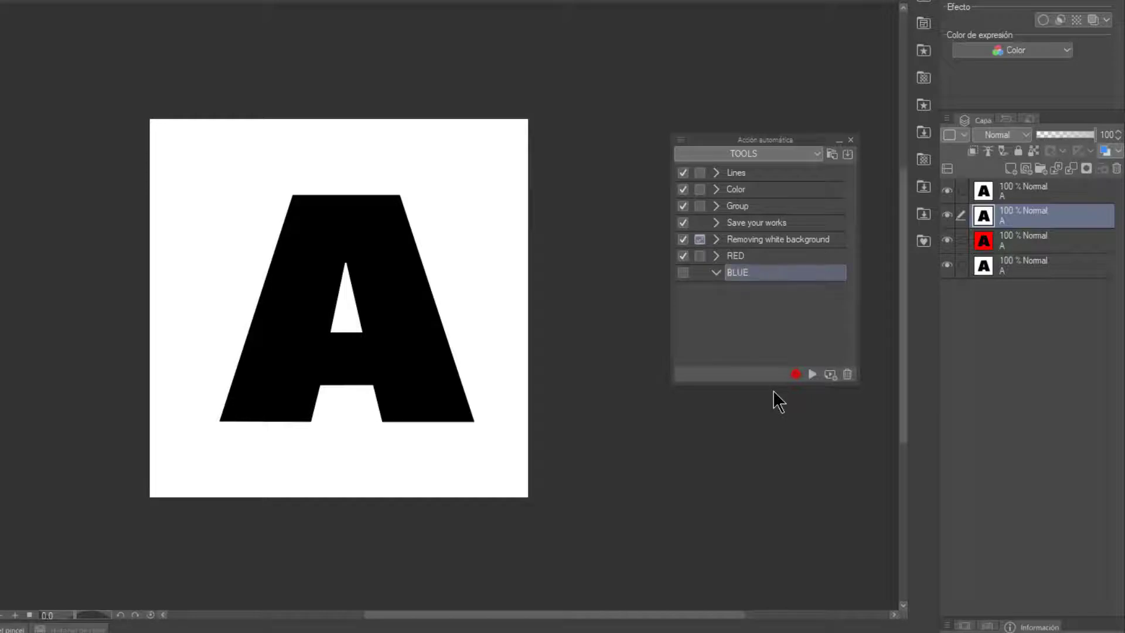
pyautogui.click(796, 374)
# Apply Advanced Fill in pure blue to the second layer from the top, and finish recording the BLUE action.
pyautogui.click(2, 25)
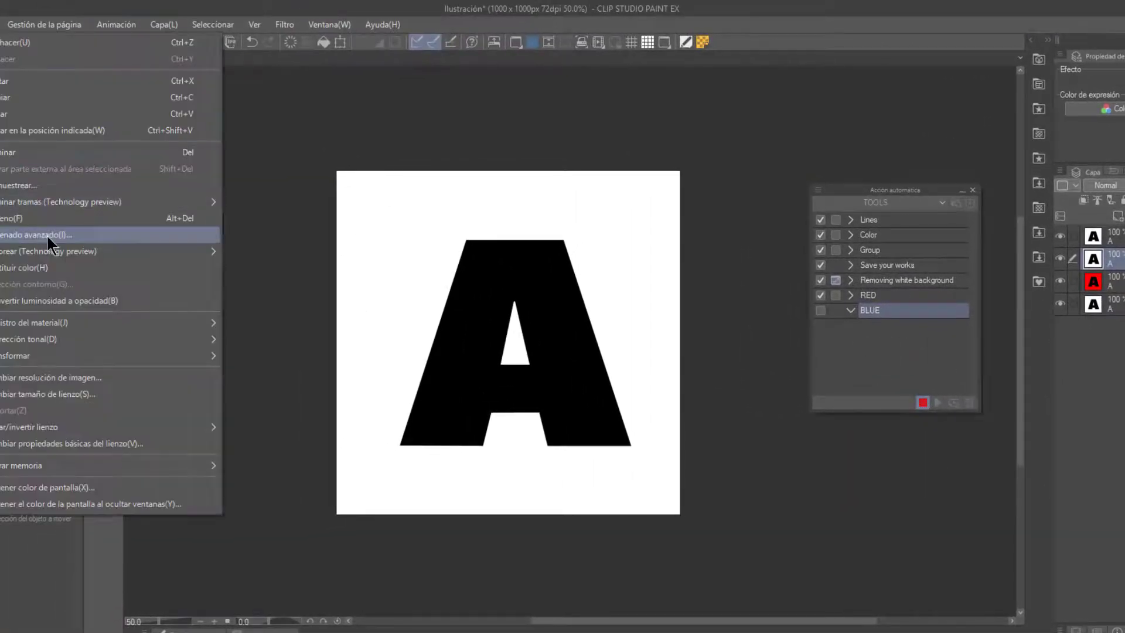
pyautogui.click(46, 235)
pyautogui.click(529, 212)
pyautogui.click(808, 440)
pyautogui.click(895, 488)
pyautogui.click(945, 343)
pyautogui.click(680, 205)
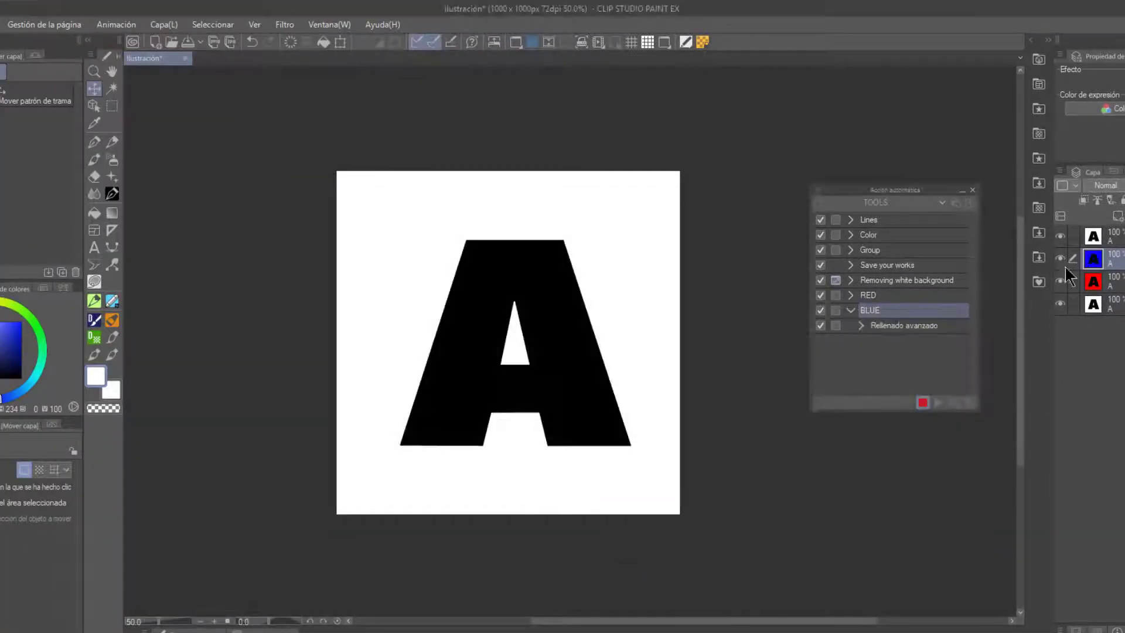
pyautogui.click(923, 402)
# Name the new auto action GREEN and start recording it with the topmost layer selected.
pyautogui.write('GREEN')
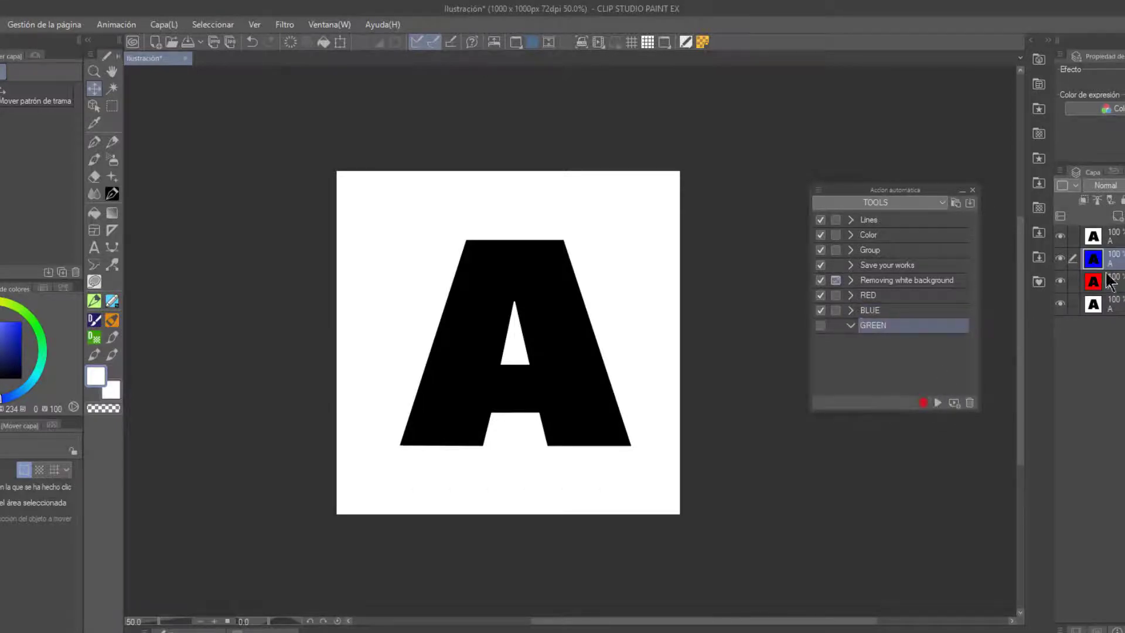
pyautogui.click(1101, 237)
pyautogui.click(924, 402)
# Apply Advanced Fill to the topmost layer with bright green in Multiply mode.
pyautogui.click(1, 25)
pyautogui.click(46, 235)
pyautogui.click(538, 212)
pyautogui.click(806, 491)
pyautogui.click(883, 497)
pyautogui.click(936, 344)
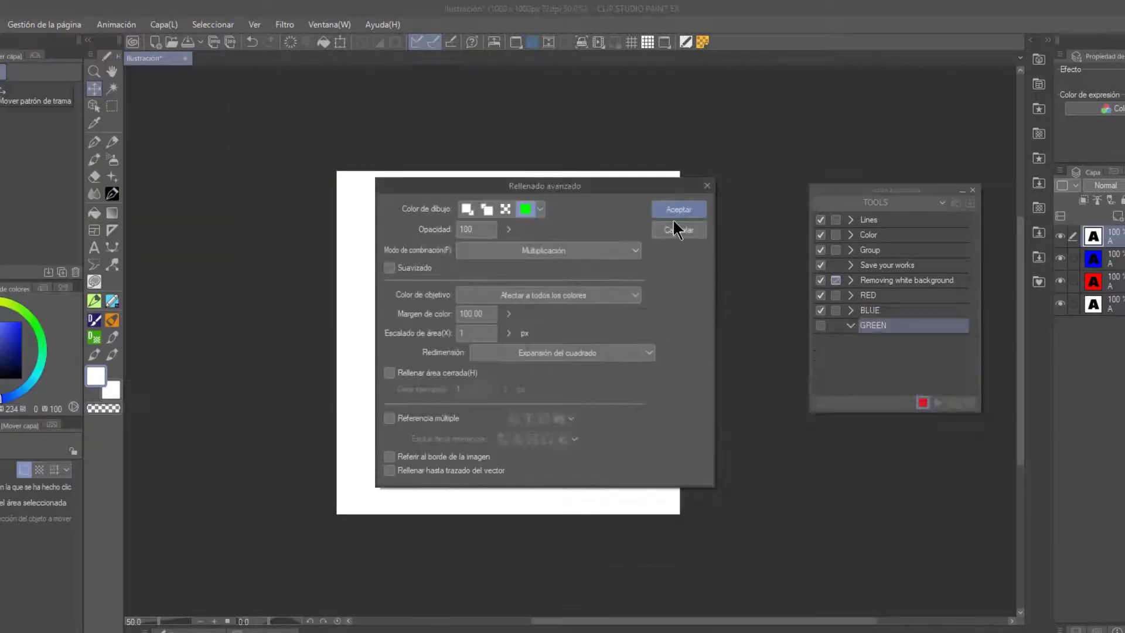
pyautogui.click(678, 210)
# Finish recording the GREEN action and switch the Auto Action palette to button mode.
pyautogui.click(924, 403)
pyautogui.click(850, 325)
pyautogui.click(817, 190)
pyautogui.click(894, 225)
# Set the green, blue and red layers to Aclarar (Lighten) blending and offset the blue layer from the others.
pyautogui.keyDown('shift'); pyautogui.click(1108, 287); pyautogui.keyUp('shift')
pyautogui.click(1105, 185)
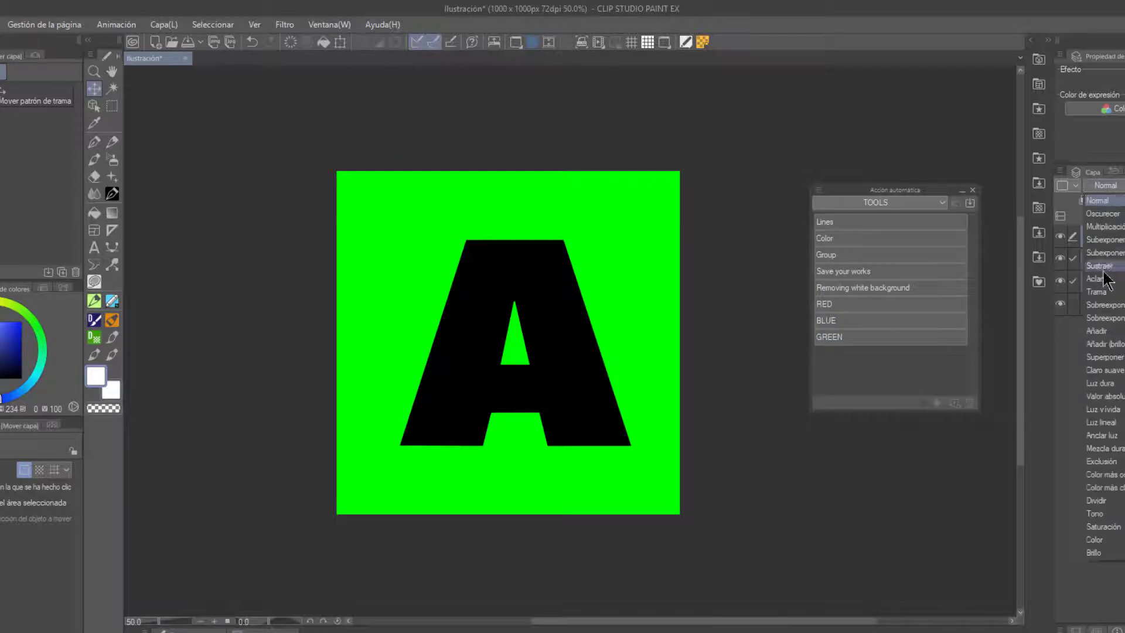
pyautogui.click(1104, 278)
pyautogui.click(1108, 282)
pyautogui.click(1107, 259)
pyautogui.moveTo(547, 375); pyautogui.dragTo(482, 463)
pyautogui.click(1108, 237)
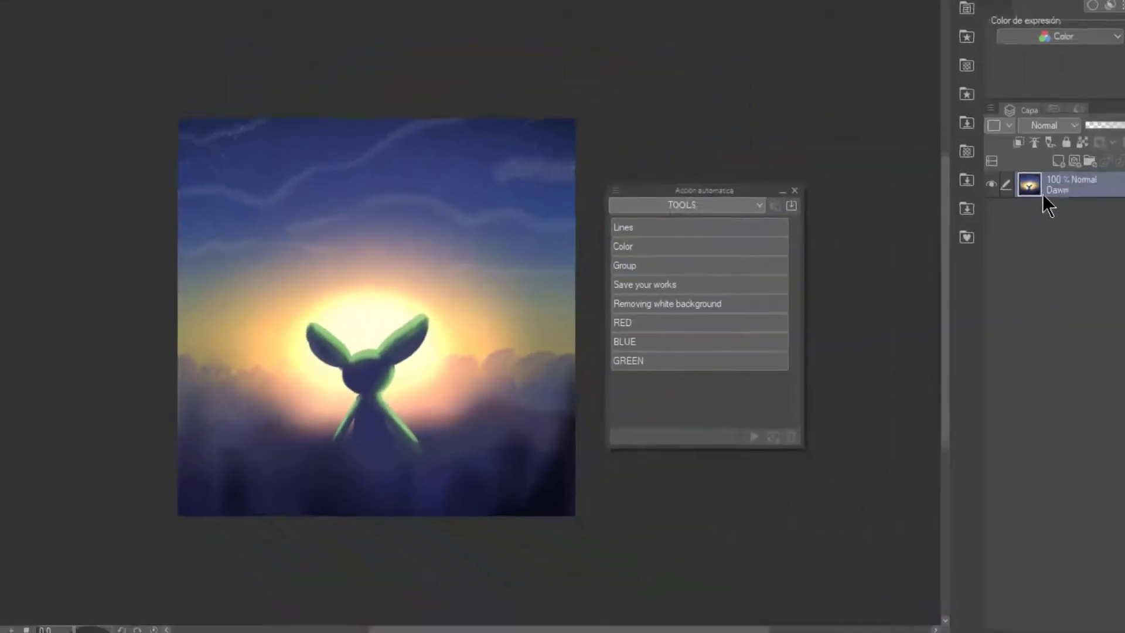
# Duplicate the Dawn layer three times.
pyautogui.rightClick(1031, 189)
pyautogui.click(1005, 311)
pyautogui.rightClick(1018, 196)
pyautogui.click(1004, 318)
pyautogui.rightClick(1015, 216)
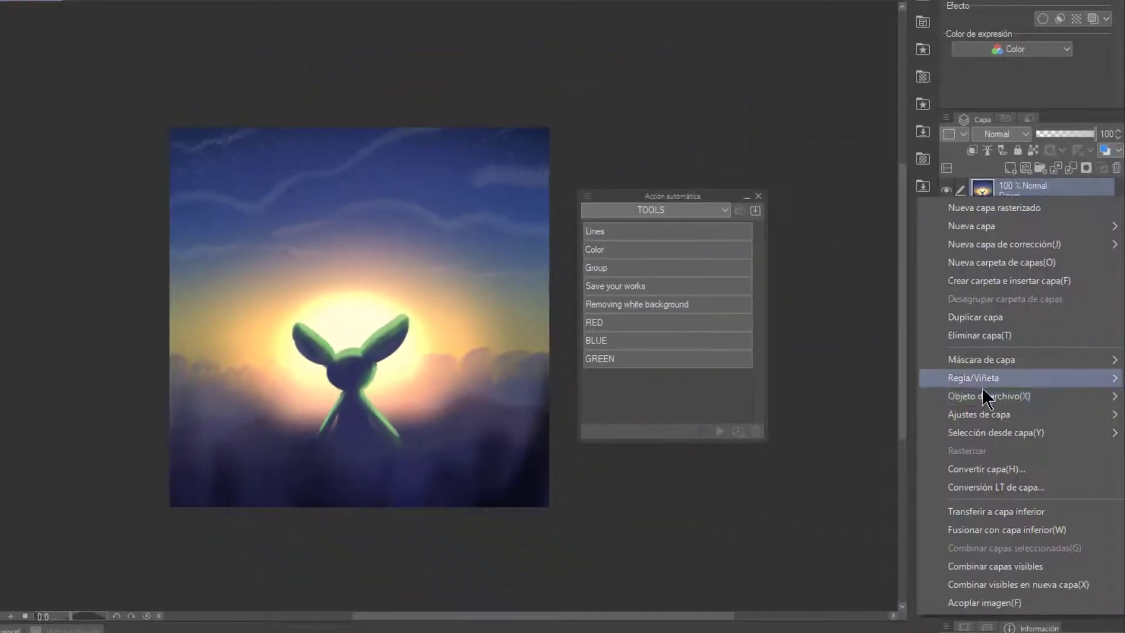
pyautogui.click(975, 326)
# Run the RED, BLUE and GREEN actions on the third, second and topmost Dawn layers respectively.
pyautogui.click(678, 324)
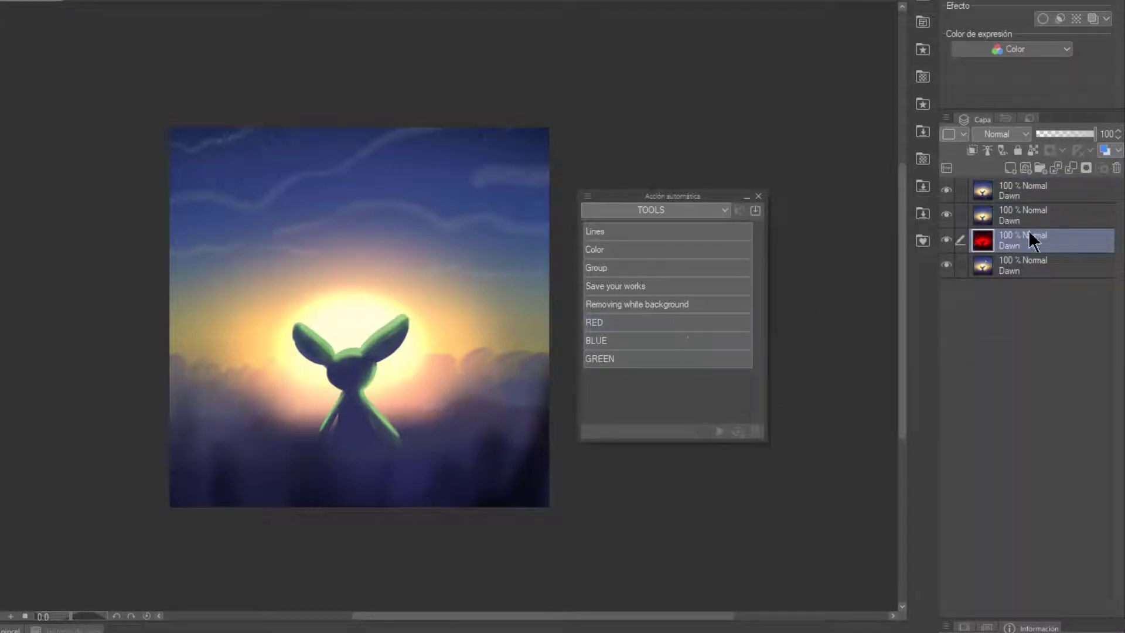
pyautogui.click(1027, 217)
pyautogui.click(691, 341)
pyautogui.click(1030, 192)
pyautogui.click(694, 354)
# Set the three tinted Dawn layers to Aclarar (Lighten) blending.
pyautogui.keyDown('shift'); pyautogui.click(1034, 238); pyautogui.keyUp('shift')
pyautogui.click(1002, 133)
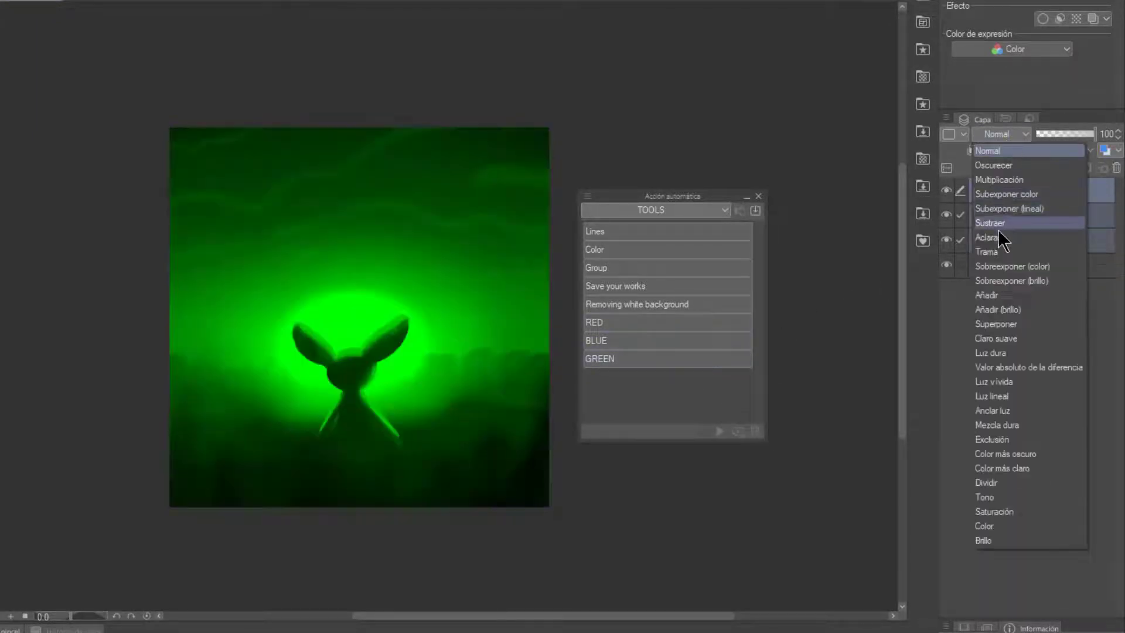
pyautogui.click(1004, 237)
# Offset the green and blue Dawn layers slightly, and adjust the opacity of the three tinted layers together.
pyautogui.moveTo(373, 331); pyautogui.dragTo(369, 328)
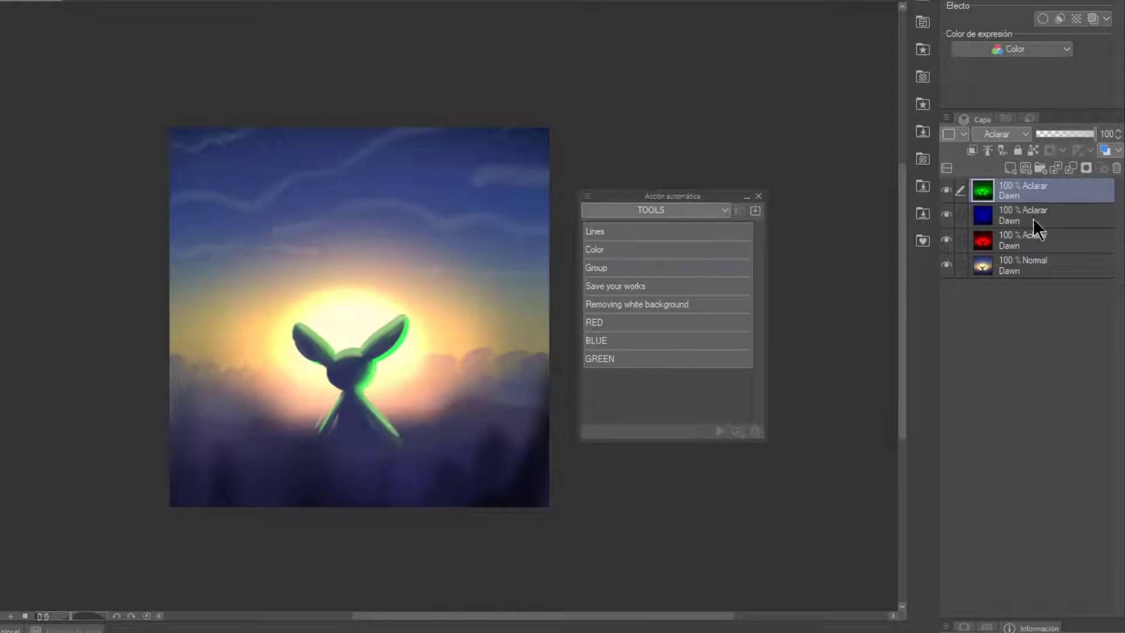
pyautogui.click(1039, 221)
pyautogui.moveTo(496, 393); pyautogui.dragTo(484, 379)
pyautogui.click(1033, 243)
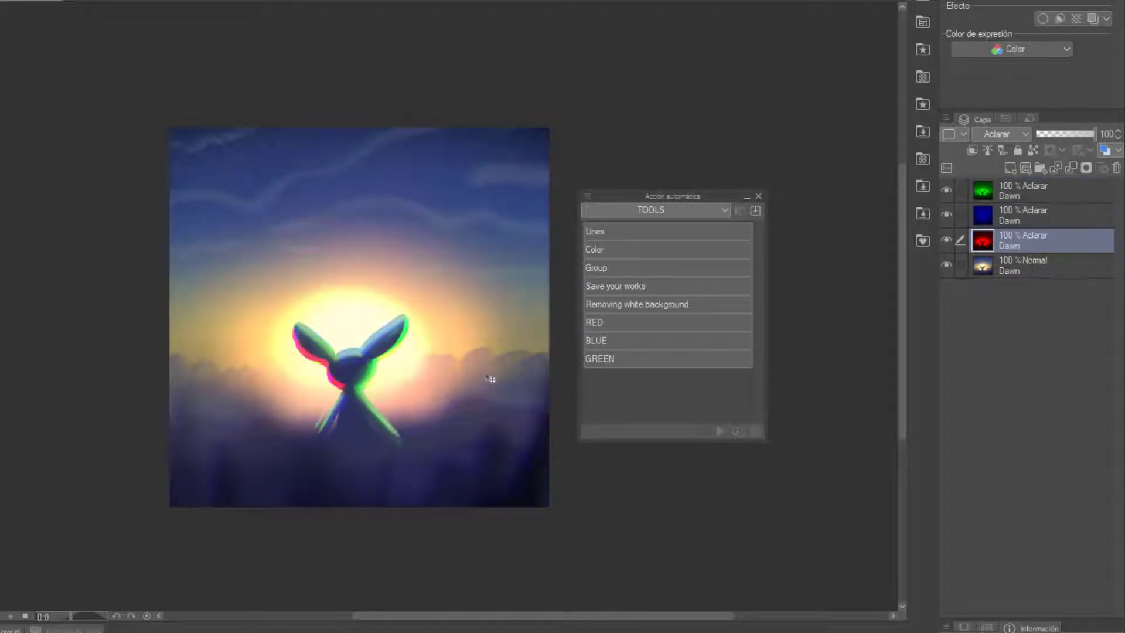
pyautogui.keyDown('shift'); pyautogui.click(1038, 197); pyautogui.keyUp('shift')
pyautogui.moveTo(1084, 135); pyautogui.dragTo(1106, 144)
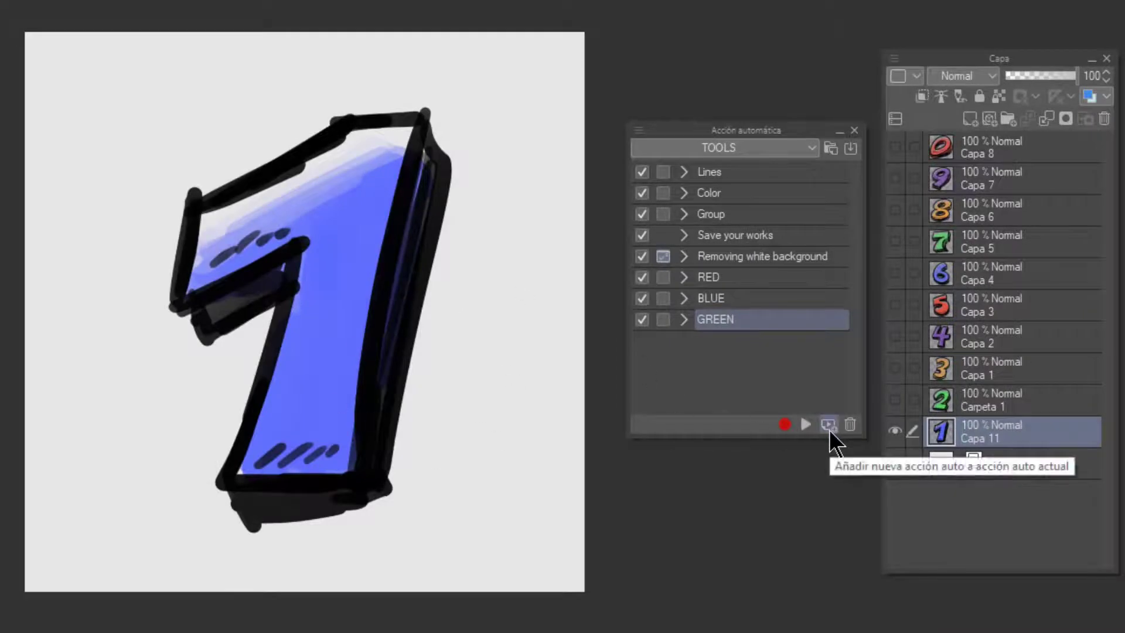
# Add a new auto action named Convert layer to the TOOLS set and start recording it.
pyautogui.click(828, 425)
pyautogui.write('Convert layer')
pyautogui.press('Return')
pyautogui.click(785, 424)
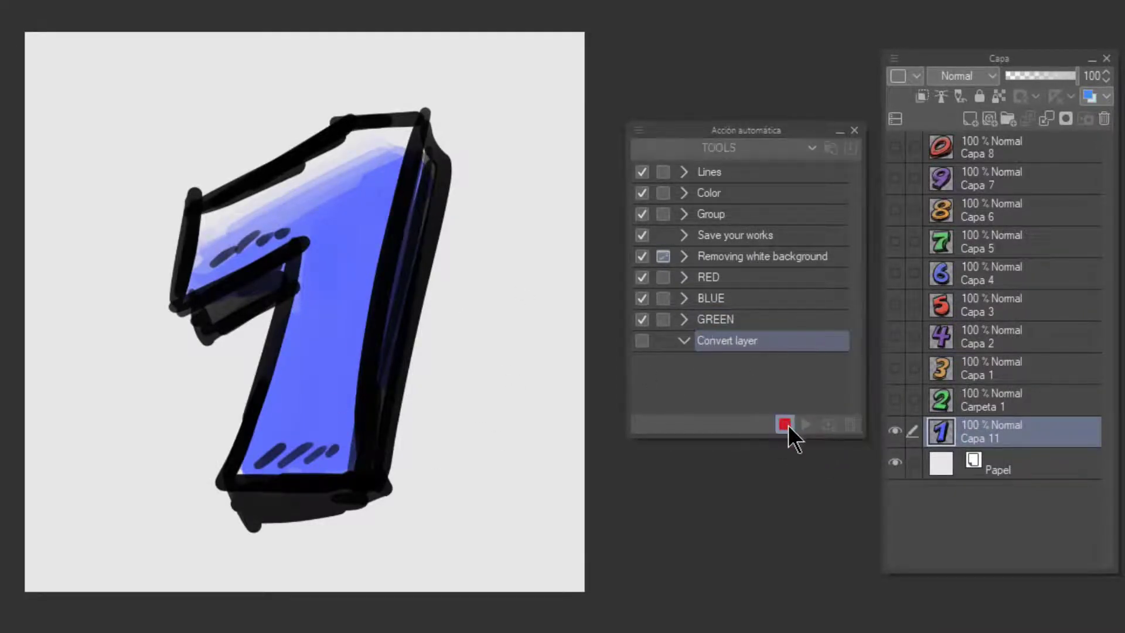
# Convert layer Capa 11 to an image material layer (Capa de material de imagen).
pyautogui.rightClick(989, 438)
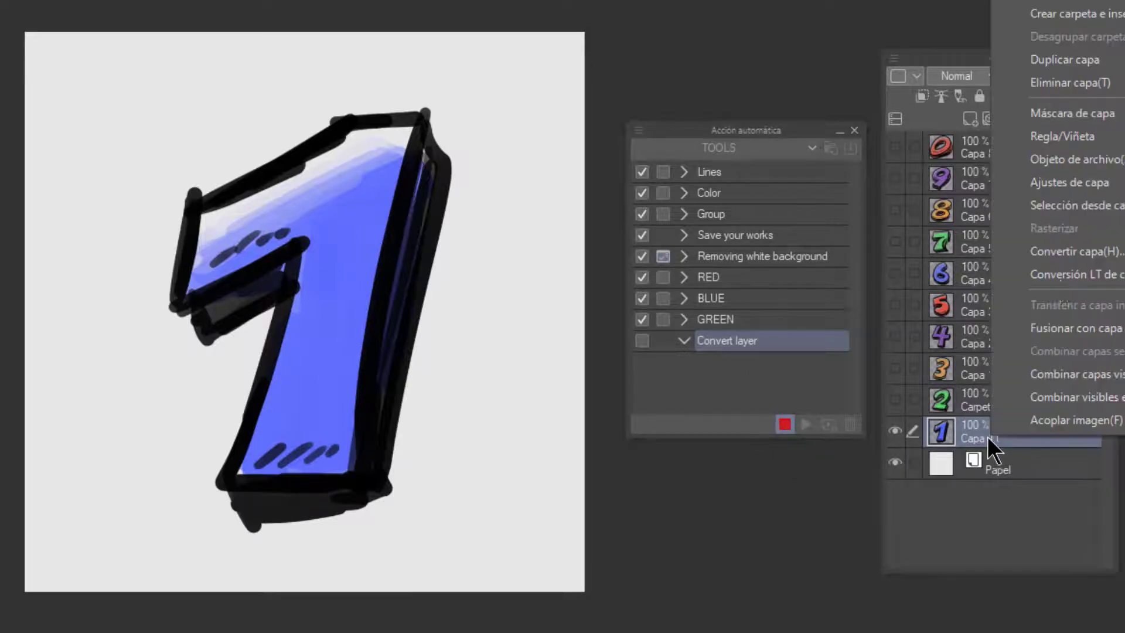
pyautogui.click(1067, 249)
pyautogui.click(505, 229)
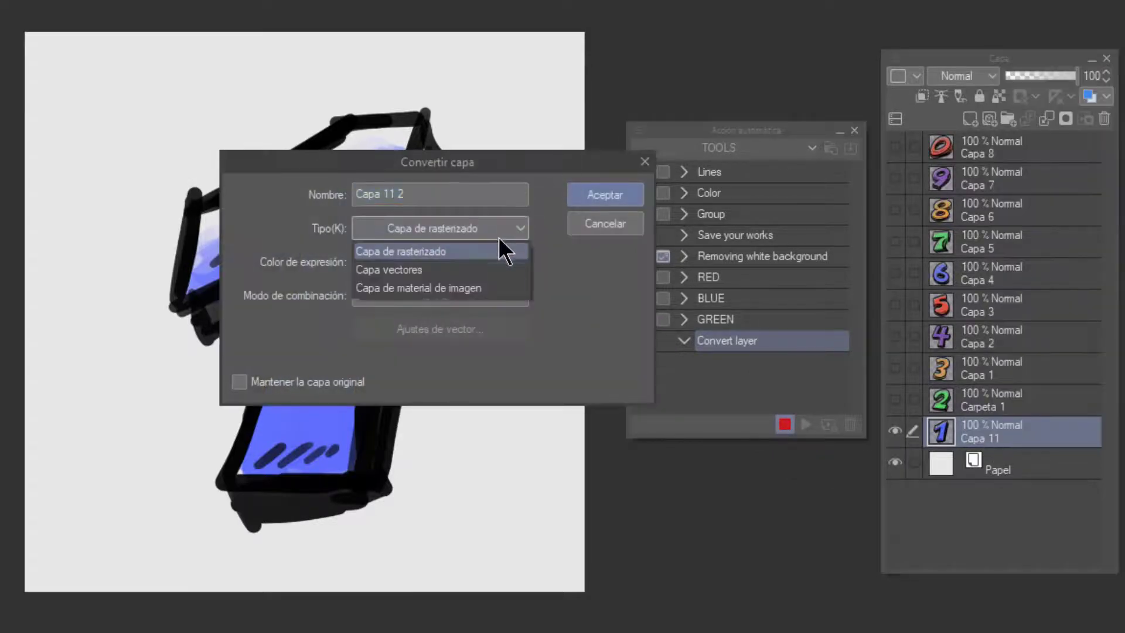
pyautogui.click(402, 286)
pyautogui.click(605, 195)
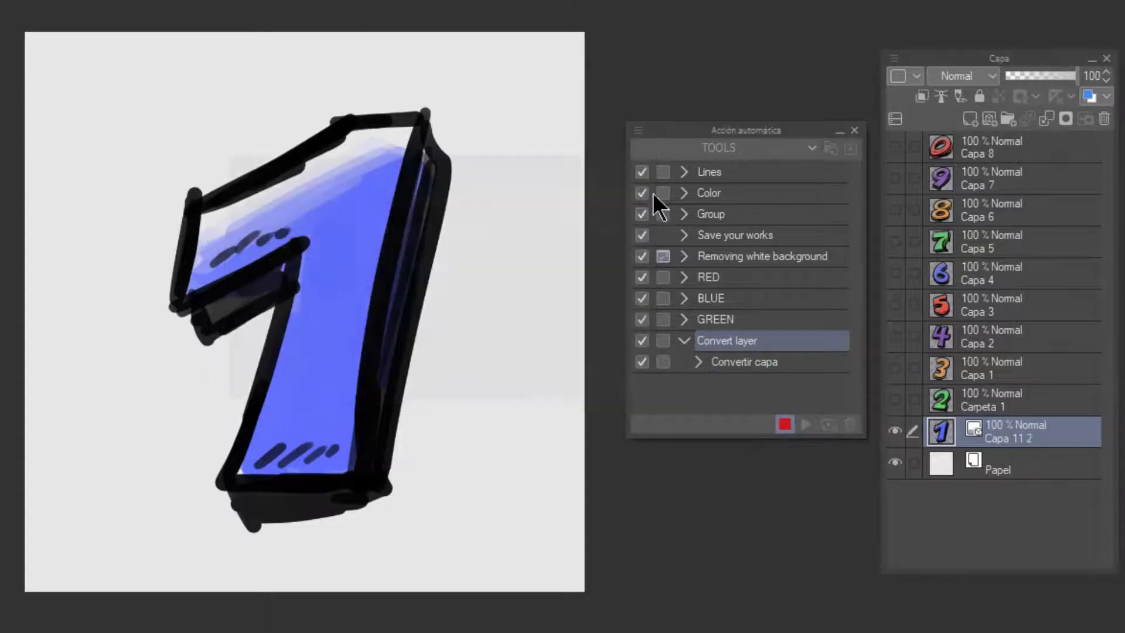
# Finish recording the Convert layer action and show the auto actions as buttons.
pyautogui.click(785, 424)
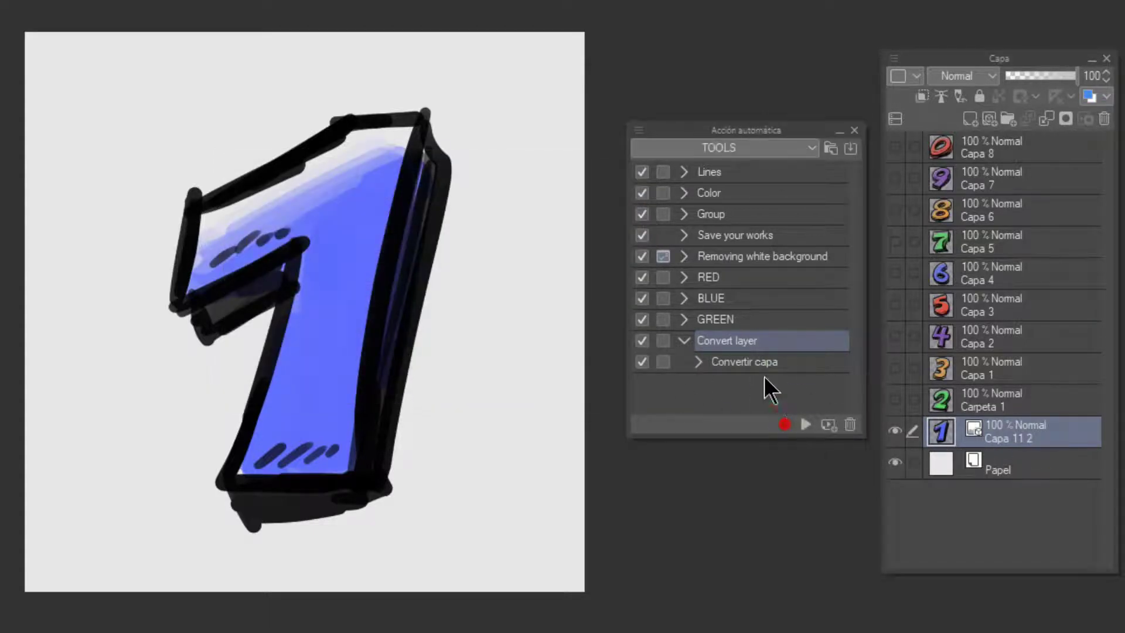
pyautogui.click(638, 129)
pyautogui.click(653, 151)
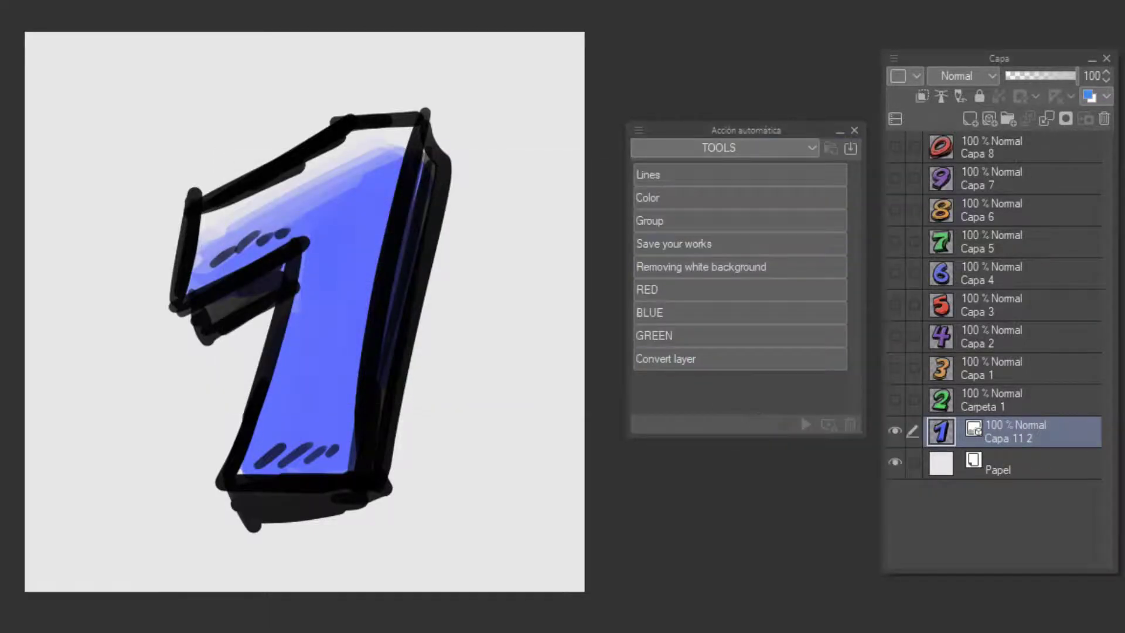
# Run Convert layer on the 2's layer, and scale the 1 and the 2 down side by side along the canvas's upper edge.
pyautogui.click(221, 238)
pyautogui.moveTo(429, 517); pyautogui.dragTo(127, 177)
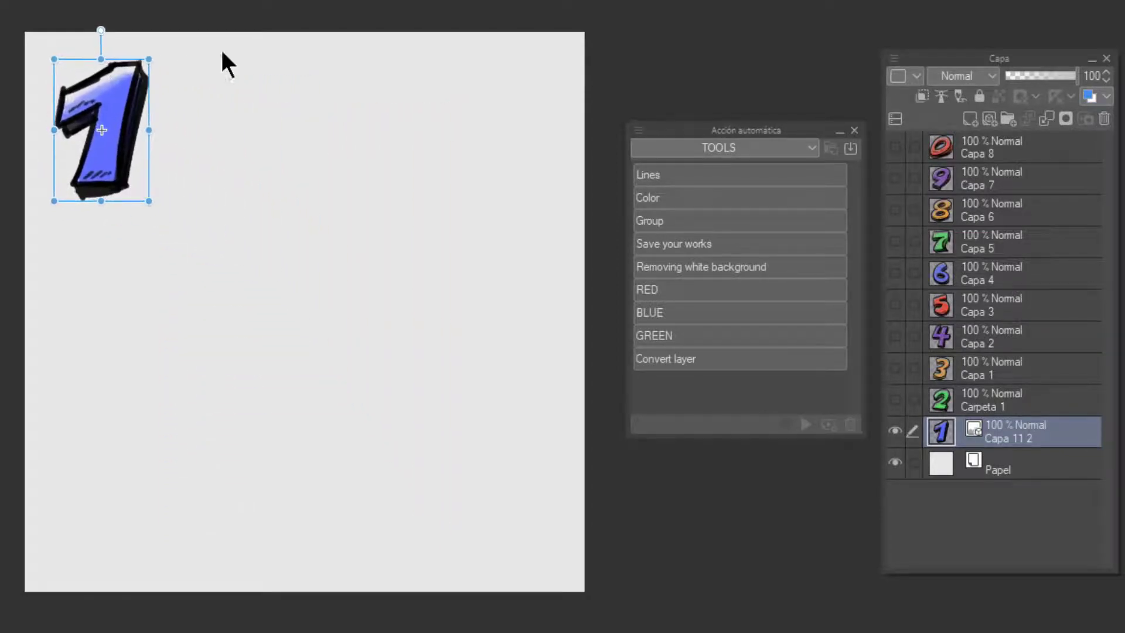
pyautogui.moveTo(895, 399); pyautogui.dragTo(896, 369)
pyautogui.click(996, 399)
pyautogui.click(668, 358)
pyautogui.moveTo(488, 531); pyautogui.dragTo(291, 205)
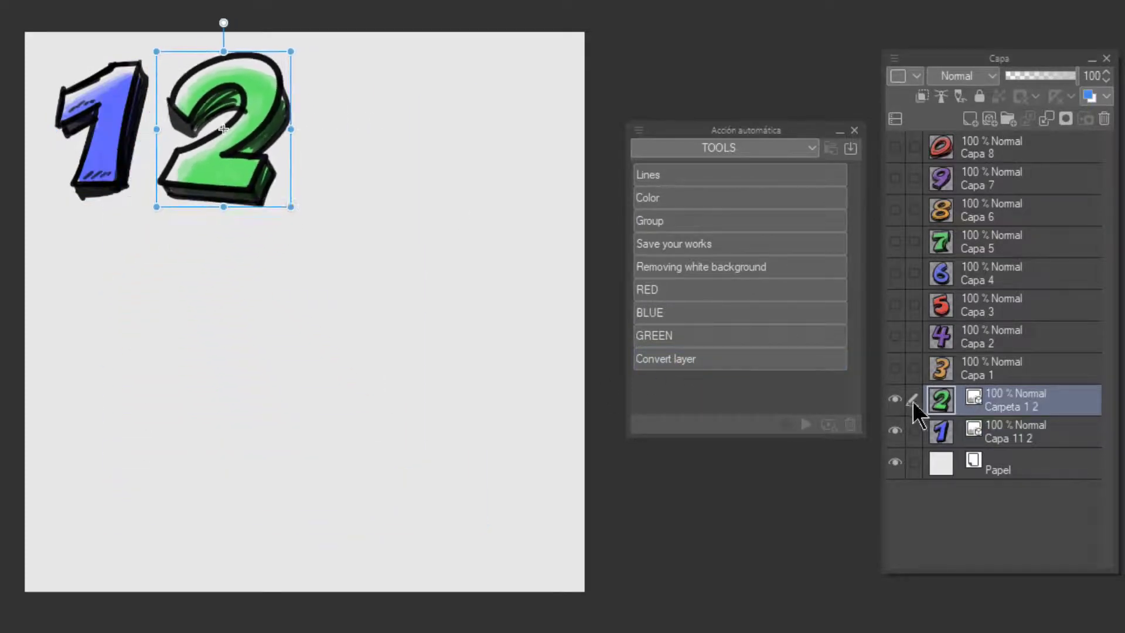
# Show the 3's layer and run Convert layer on it, and place the scaled-down 3 to the right of the 2.
pyautogui.click(896, 368)
pyautogui.click(990, 368)
pyautogui.click(728, 361)
pyautogui.moveTo(471, 545); pyautogui.dragTo(256, 244)
pyautogui.moveTo(187, 150); pyautogui.dragTo(357, 140)
# Show the 4's layer and run Convert layer on it, and place the scaled-down 4 at the end of the first row.
pyautogui.click(895, 337)
pyautogui.click(990, 337)
pyautogui.click(703, 359)
pyautogui.moveTo(509, 545); pyautogui.dragTo(304, 349)
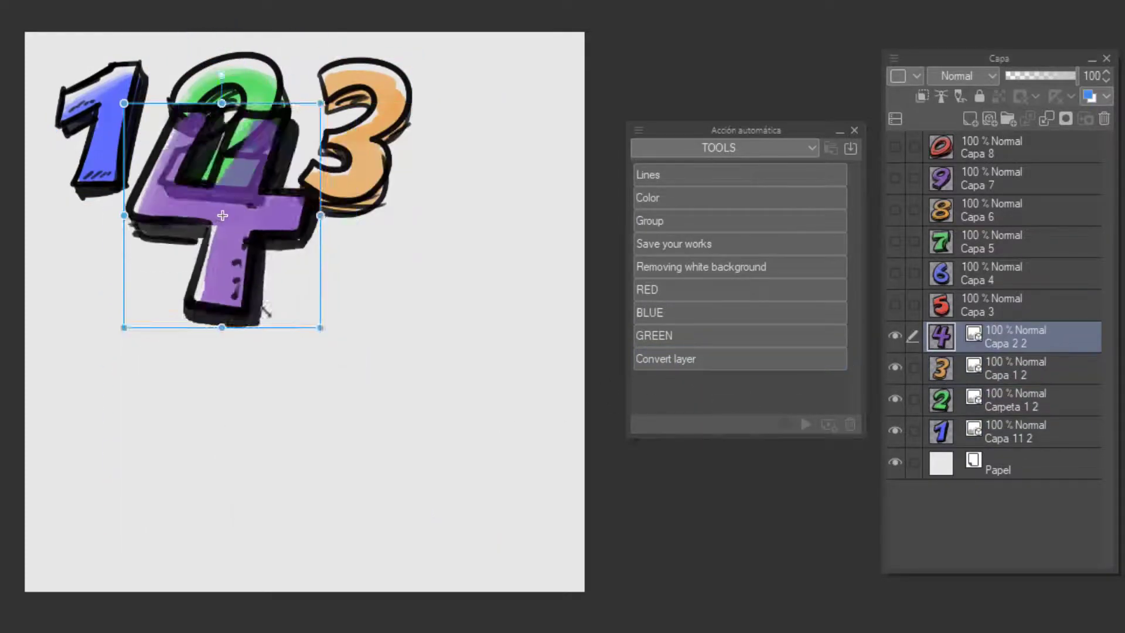
pyautogui.moveTo(186, 170); pyautogui.dragTo(487, 143)
# Show the 5's layer and run Convert layer on it, and place the scaled-down 5 below the 1.
pyautogui.click(895, 305)
pyautogui.click(990, 305)
pyautogui.click(703, 359)
pyautogui.moveTo(449, 543); pyautogui.dragTo(251, 279)
pyautogui.moveTo(193, 206); pyautogui.dragTo(118, 279)
# Run Convert layer on the 6's and 7's layers, and place both numbers scaled down beside the 5 in the second row.
pyautogui.click(895, 273)
pyautogui.click(990, 274)
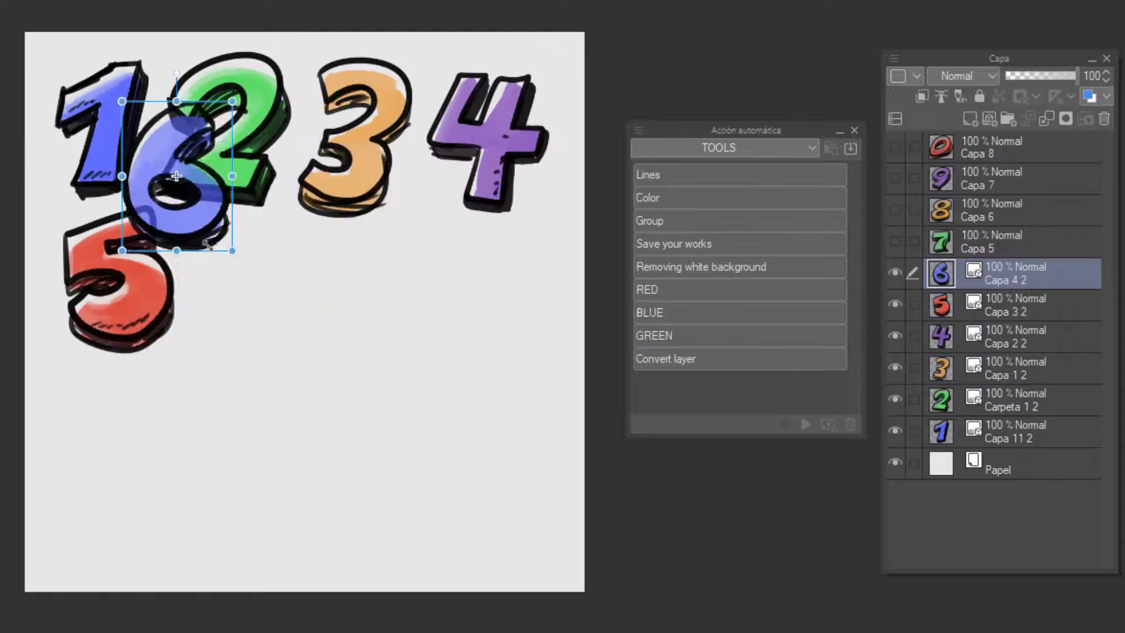
pyautogui.click(990, 242)
pyautogui.click(703, 359)
pyautogui.moveTo(454, 539); pyautogui.dragTo(246, 280)
pyautogui.moveTo(176, 193); pyautogui.dragTo(377, 299)
# Show the 8's layer and run Convert layer on it, and place the scaled-down 8 at the end of the second row.
pyautogui.click(895, 210)
pyautogui.click(991, 210)
pyautogui.click(703, 359)
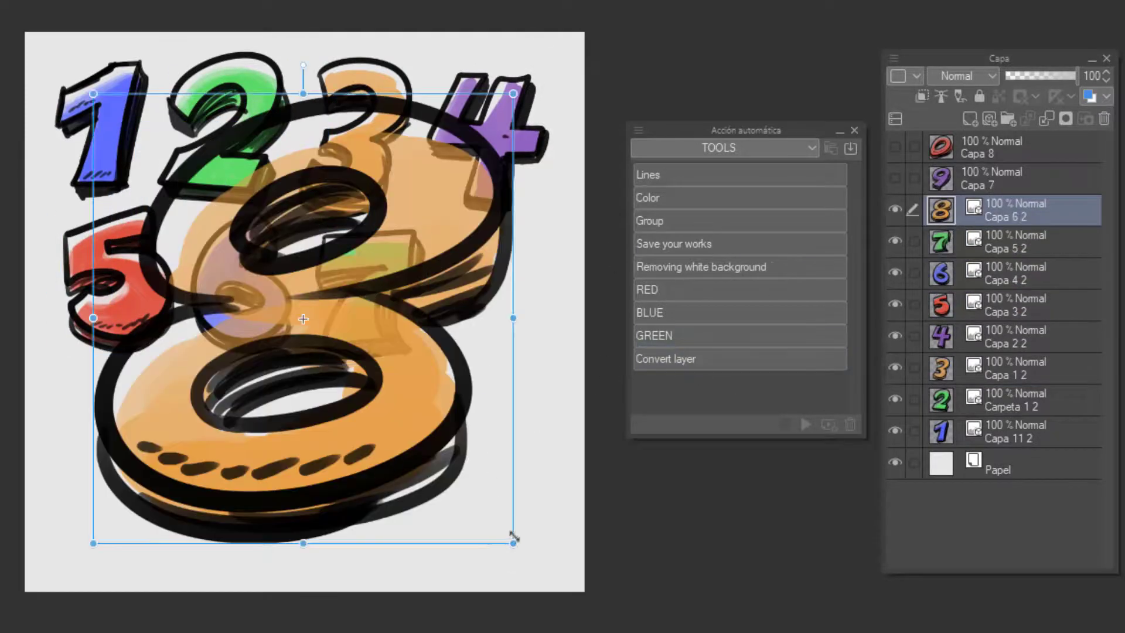
pyautogui.moveTo(511, 541); pyautogui.dragTo(245, 258)
pyautogui.moveTo(569, 401); pyautogui.dragTo(543, 373)
pyautogui.moveTo(486, 322); pyautogui.dragTo(506, 319)
# Show the 9's layer and run Convert layer on it, and place the scaled-down 9 in a third row below the 6.
pyautogui.click(895, 178)
pyautogui.click(990, 179)
pyautogui.click(703, 358)
pyautogui.moveTo(490, 540); pyautogui.dragTo(276, 275)
pyautogui.moveTo(206, 187); pyautogui.dragTo(226, 469)
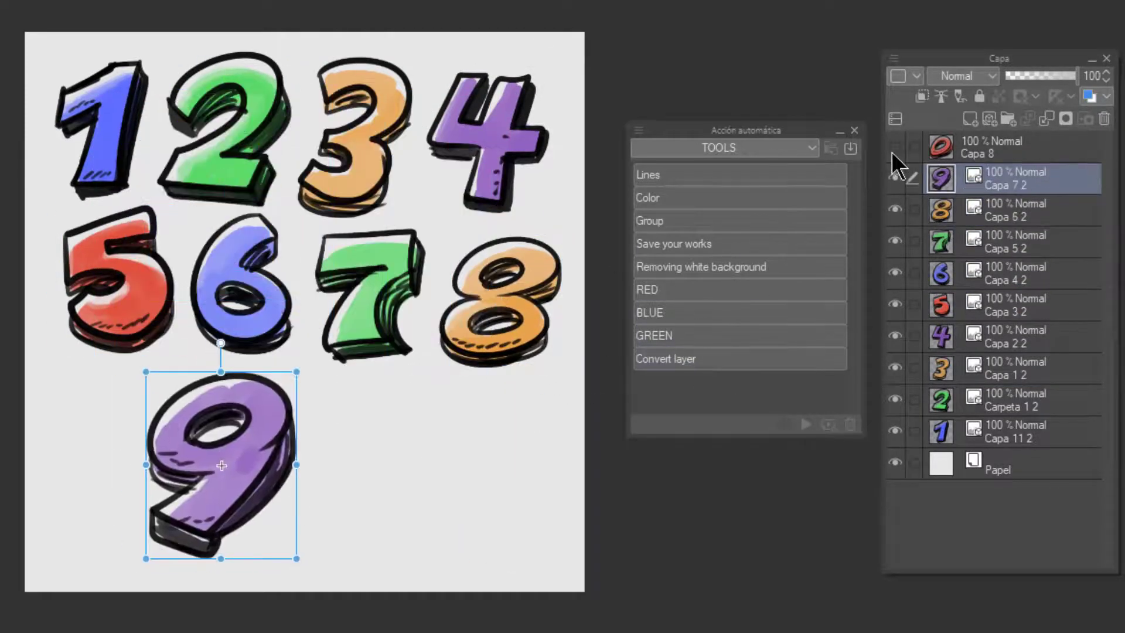
# Show the 0's layer and run Convert layer on it, and place the scaled-down 0 beside the 9 in the third row.
pyautogui.click(895, 146)
pyautogui.moveTo(526, 517); pyautogui.dragTo(278, 270)
pyautogui.moveTo(251, 224); pyautogui.dragTo(445, 500)
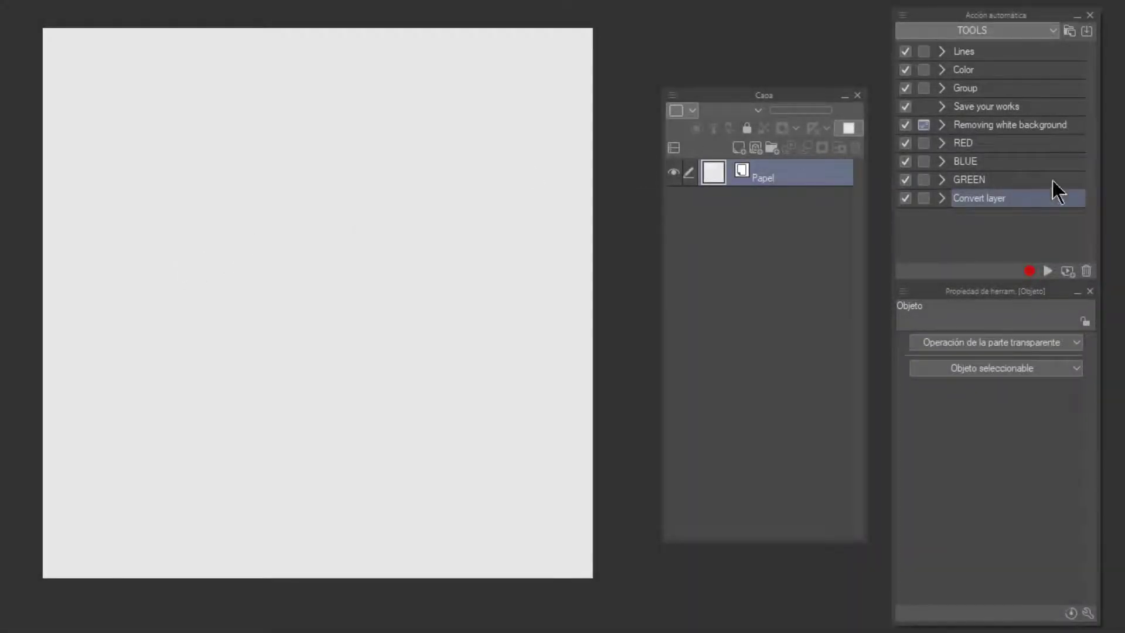
# Create a new auto action named Grid in the TOOLS set and start recording it.
pyautogui.click(1067, 271)
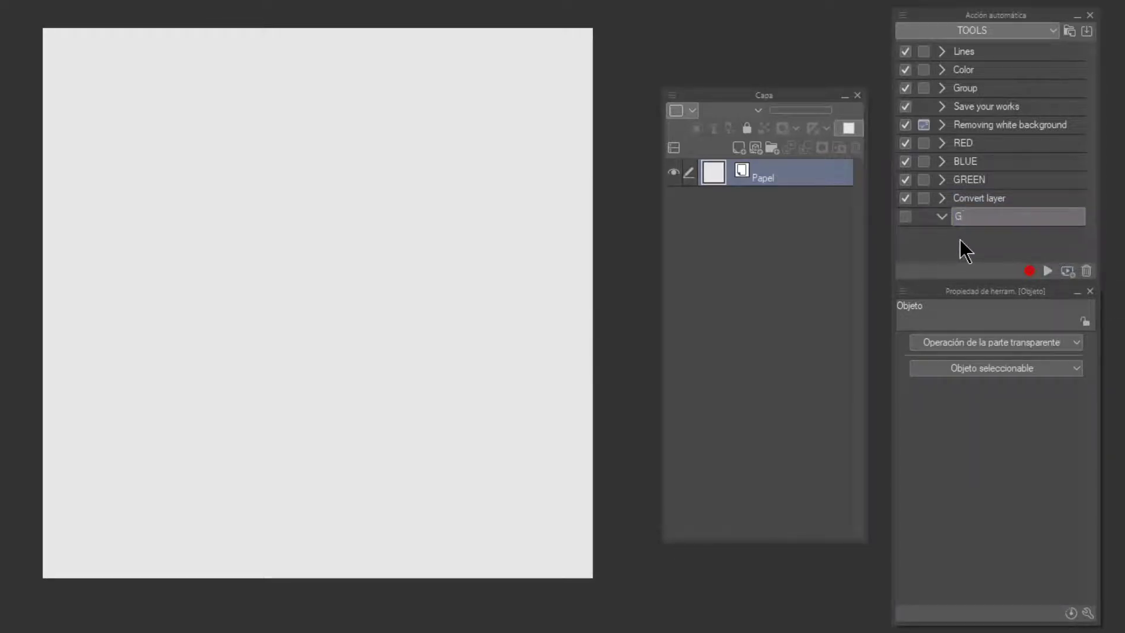
pyautogui.click(1018, 231)
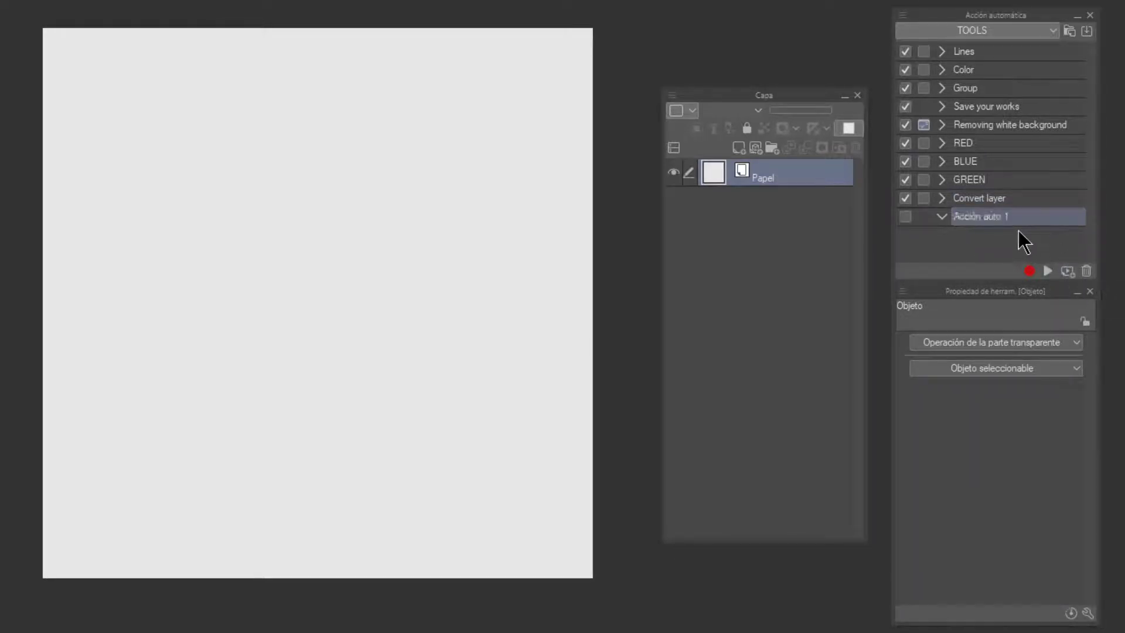
pyautogui.click(1029, 271)
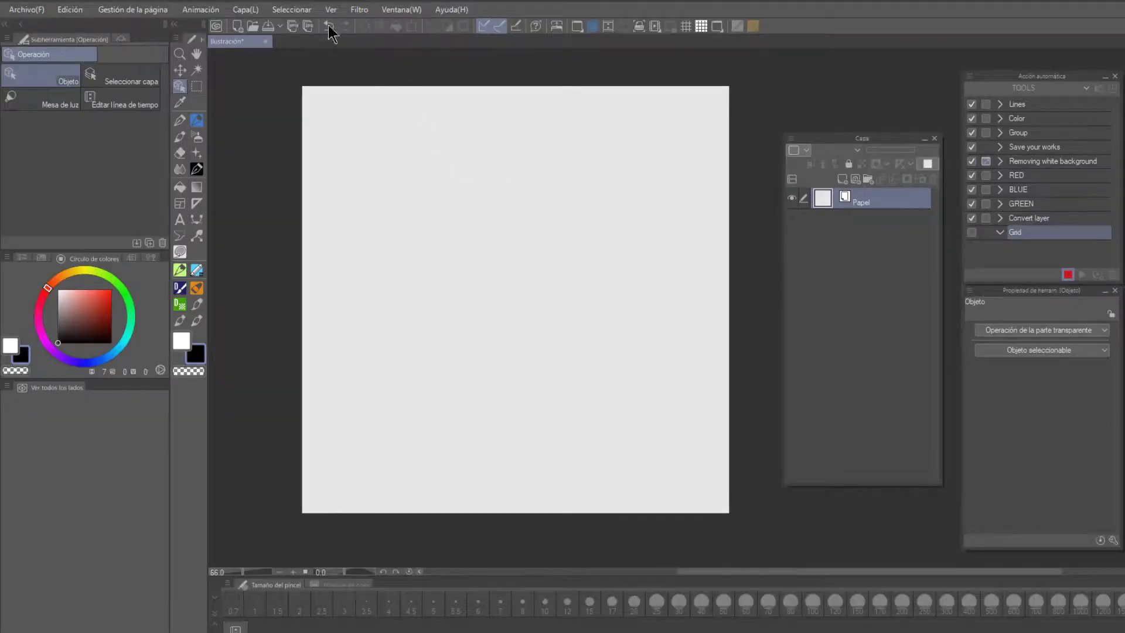
# Select the whole canvas and add a new raster layer above the paper layer.
pyautogui.click(304, 10)
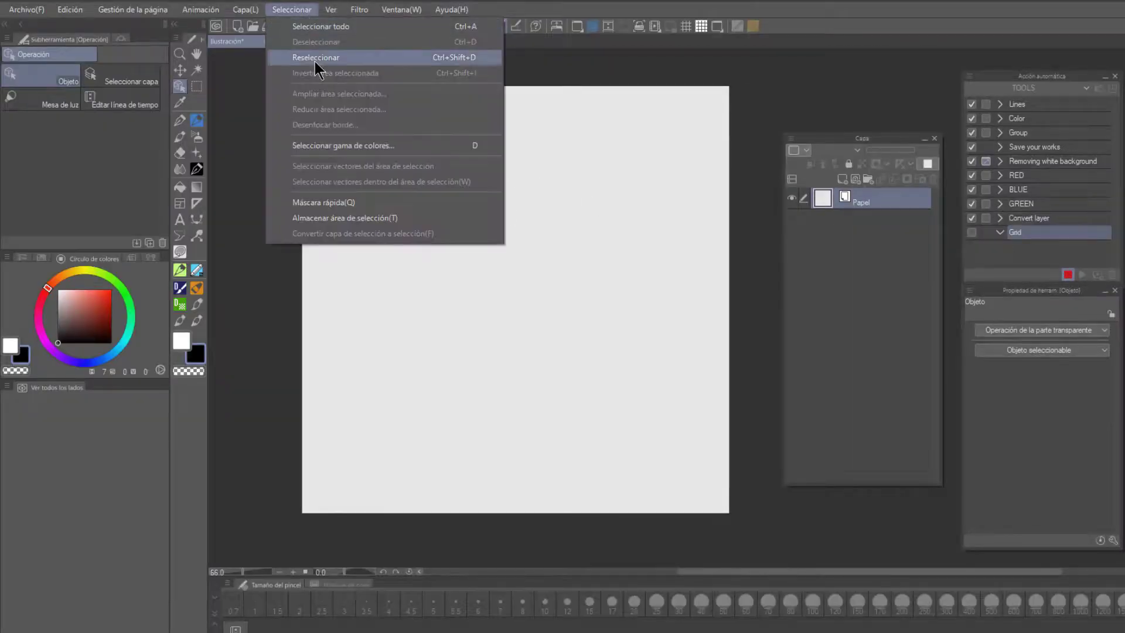
pyautogui.click(327, 30)
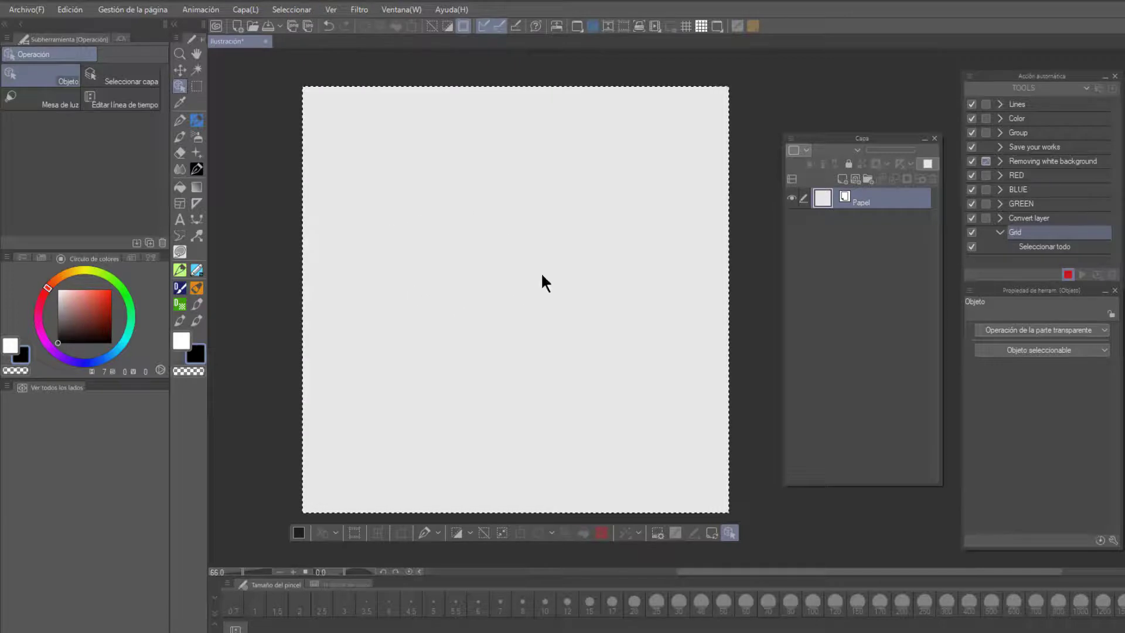
pyautogui.click(71, 10)
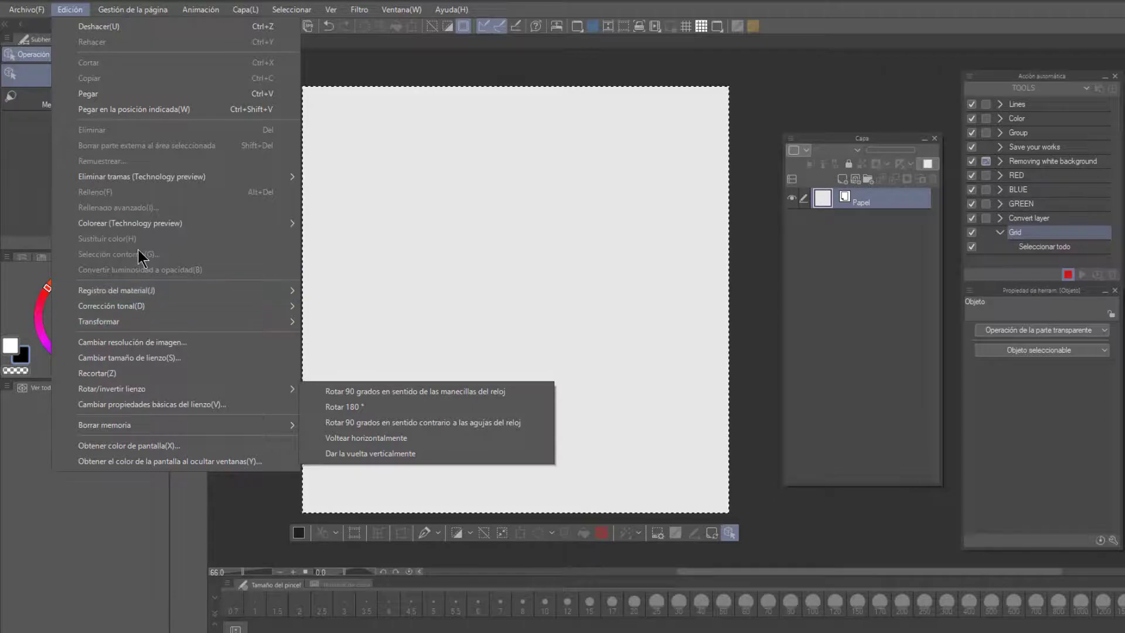
pyautogui.click(847, 198)
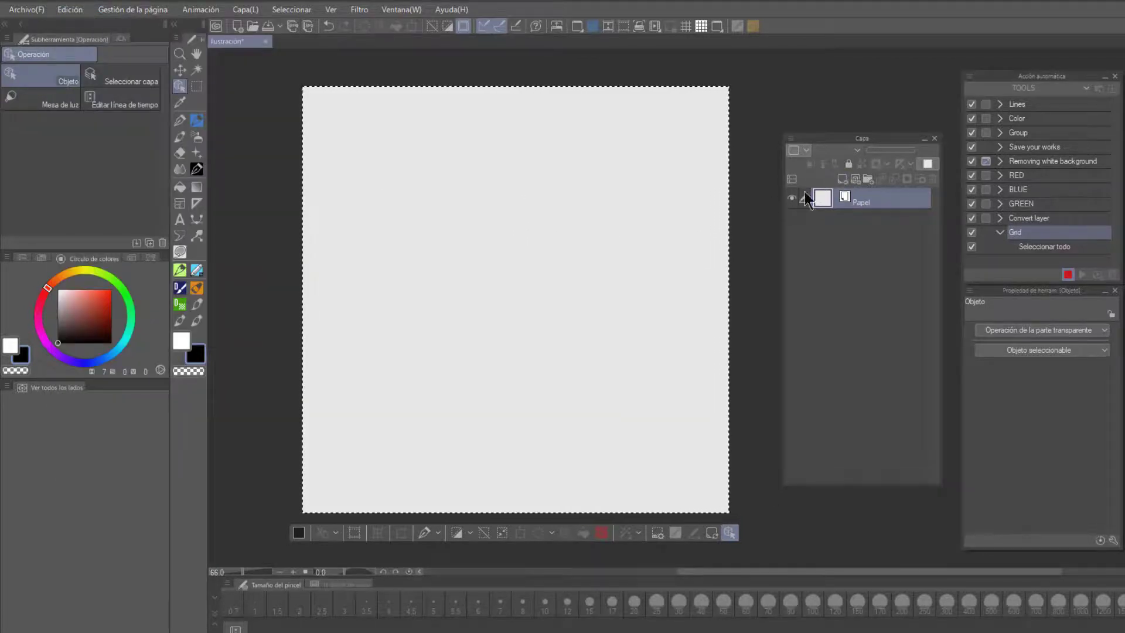
pyautogui.click(841, 179)
# Outline the selection on the new layer with a 20 px line drawn on the border, and deselect.
pyautogui.click(70, 9)
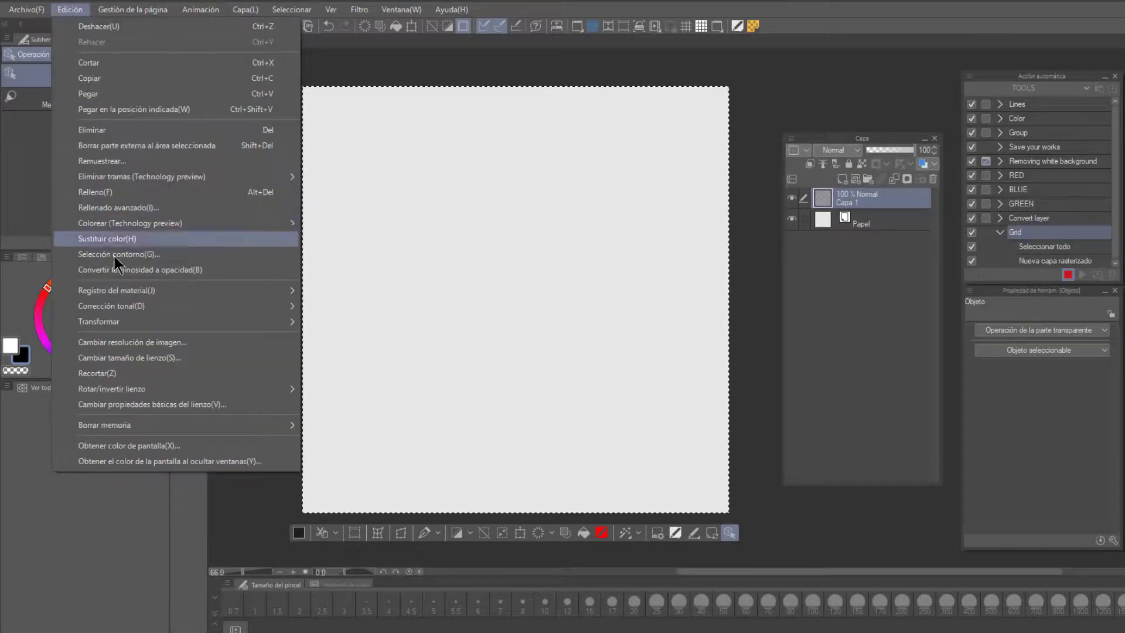
pyautogui.click(120, 254)
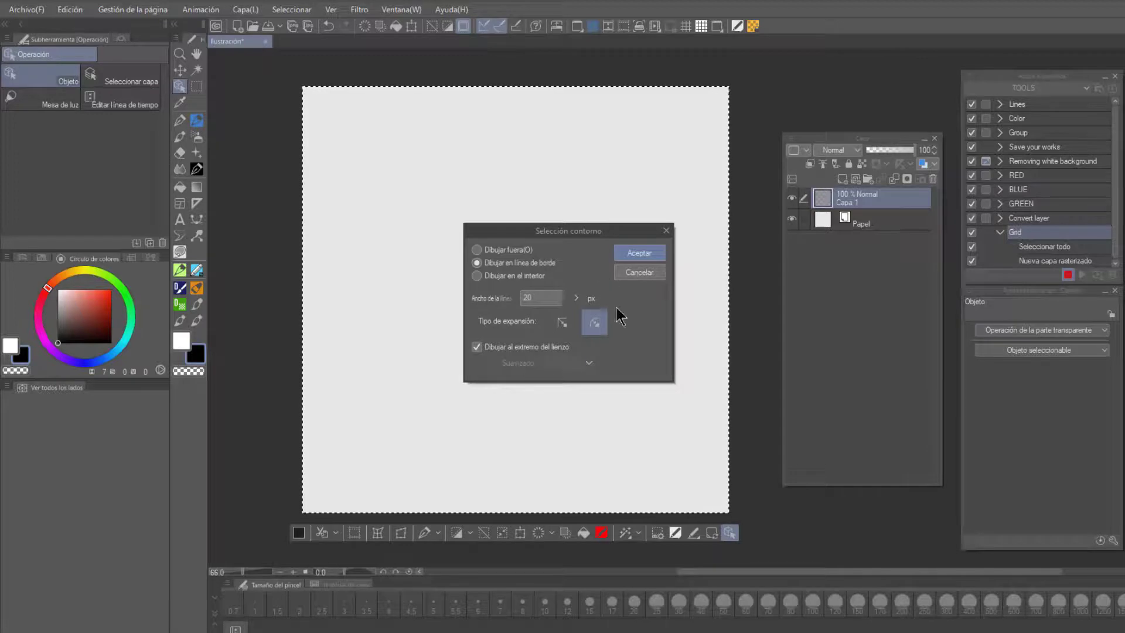
pyautogui.click(635, 255)
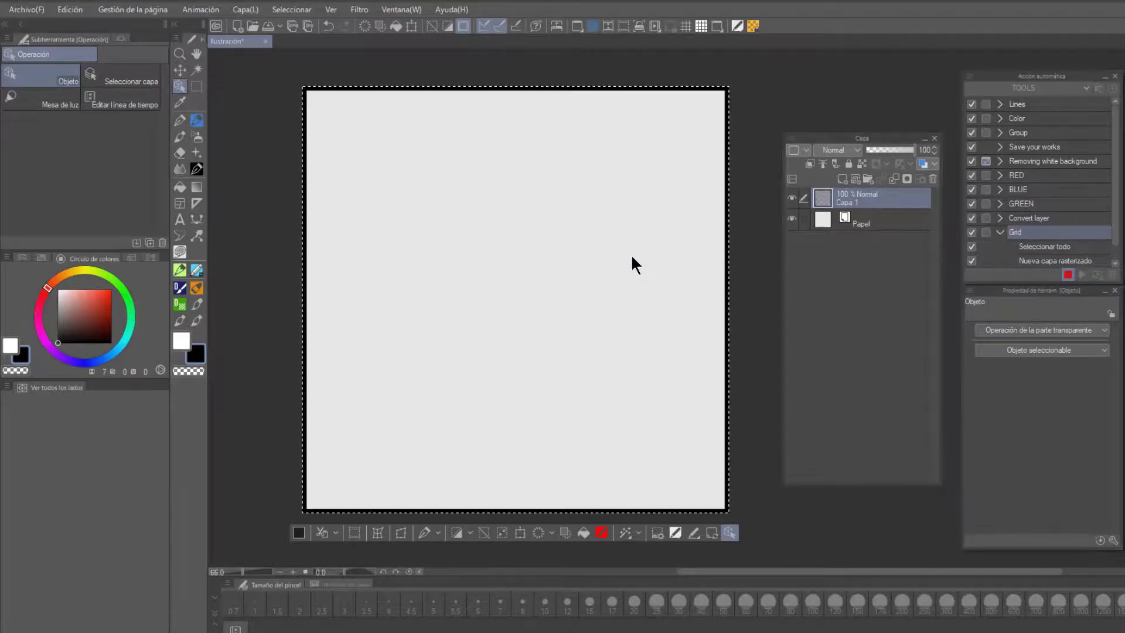
pyautogui.hotkey('ctrl', 'd')
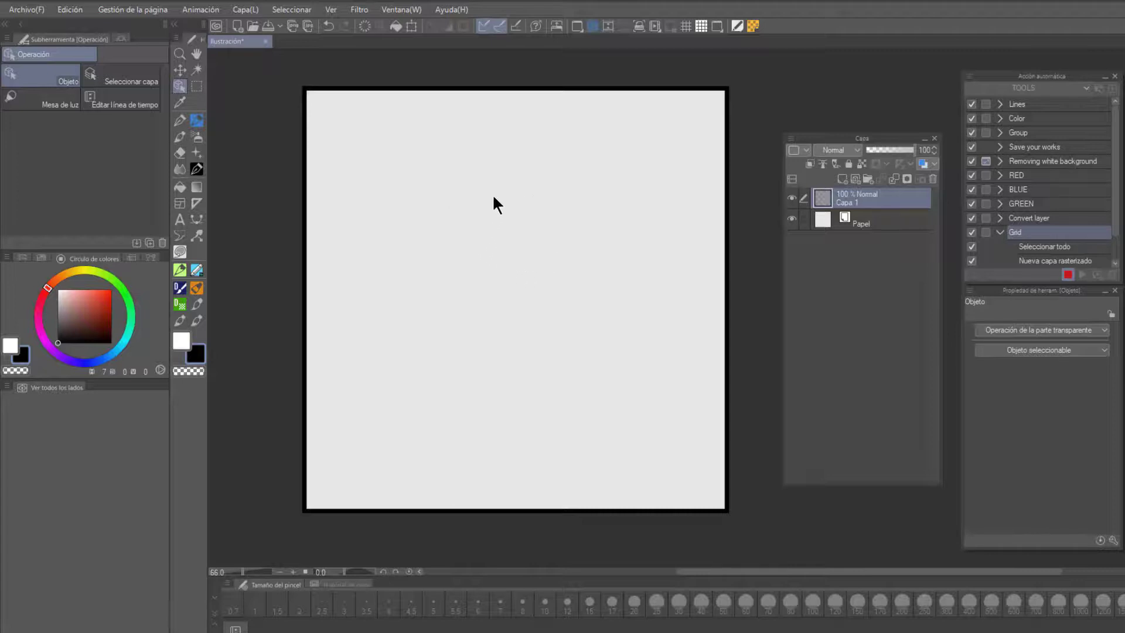
# Convert the outlined frame layer to an image material layer and stop recording the Grid action.
pyautogui.rightClick(884, 208)
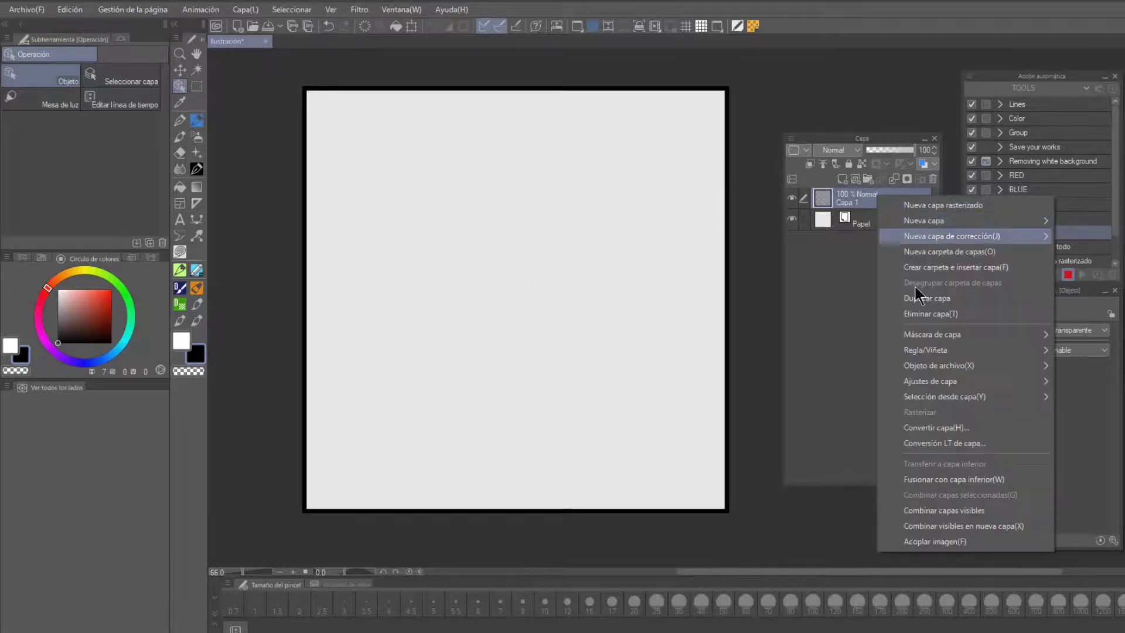
pyautogui.click(934, 427)
pyautogui.click(638, 249)
pyautogui.click(640, 288)
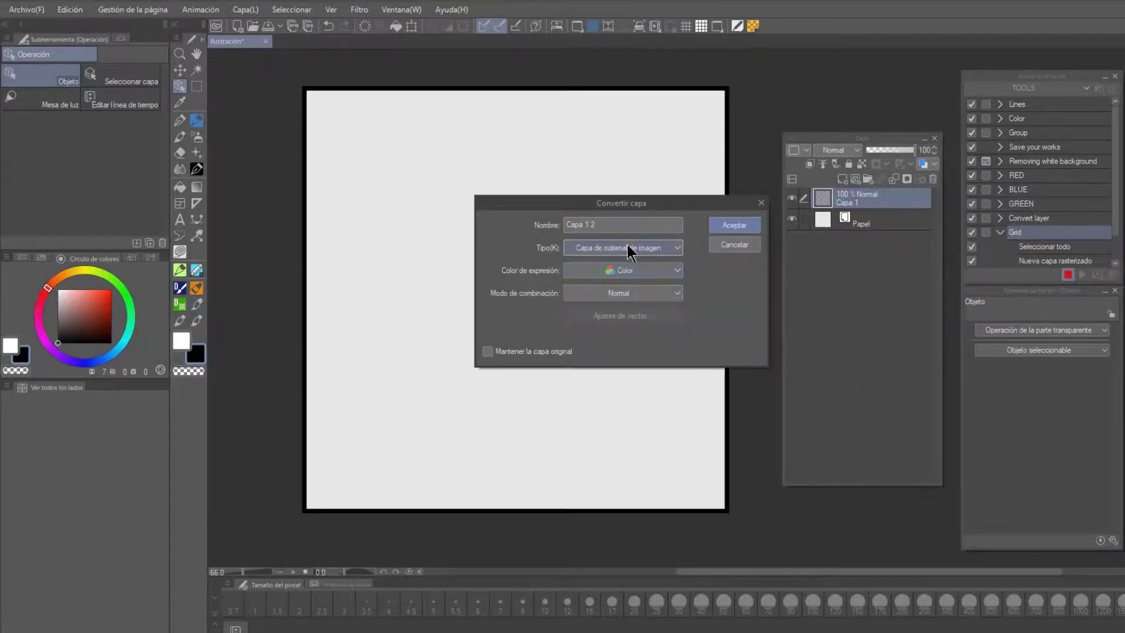
pyautogui.click(732, 226)
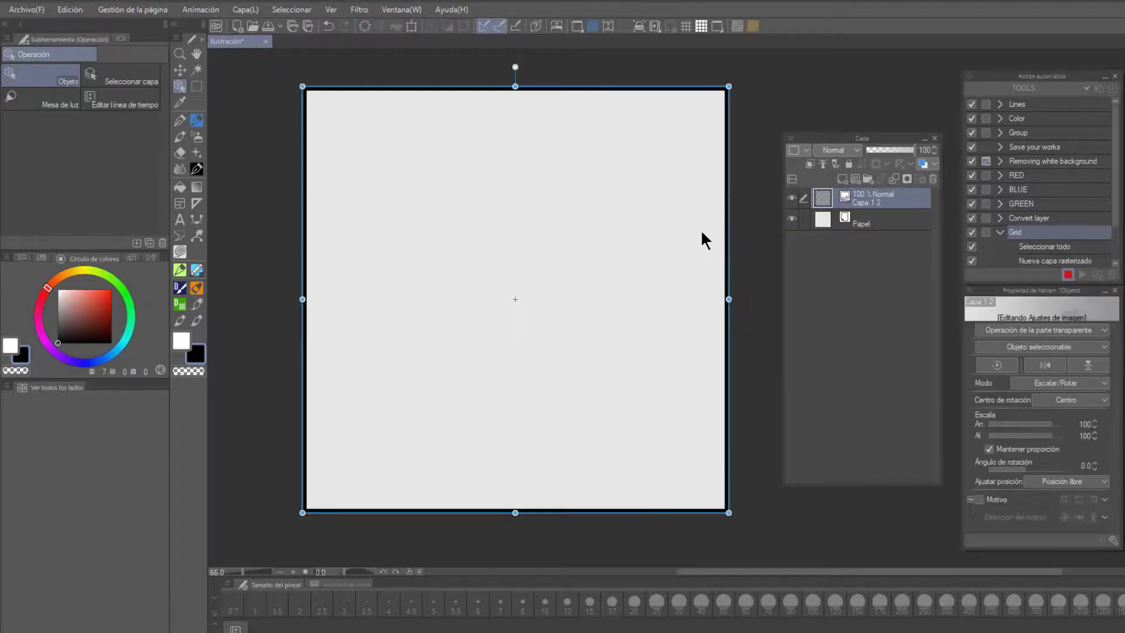
pyautogui.scroll(-3, 1084, 246)
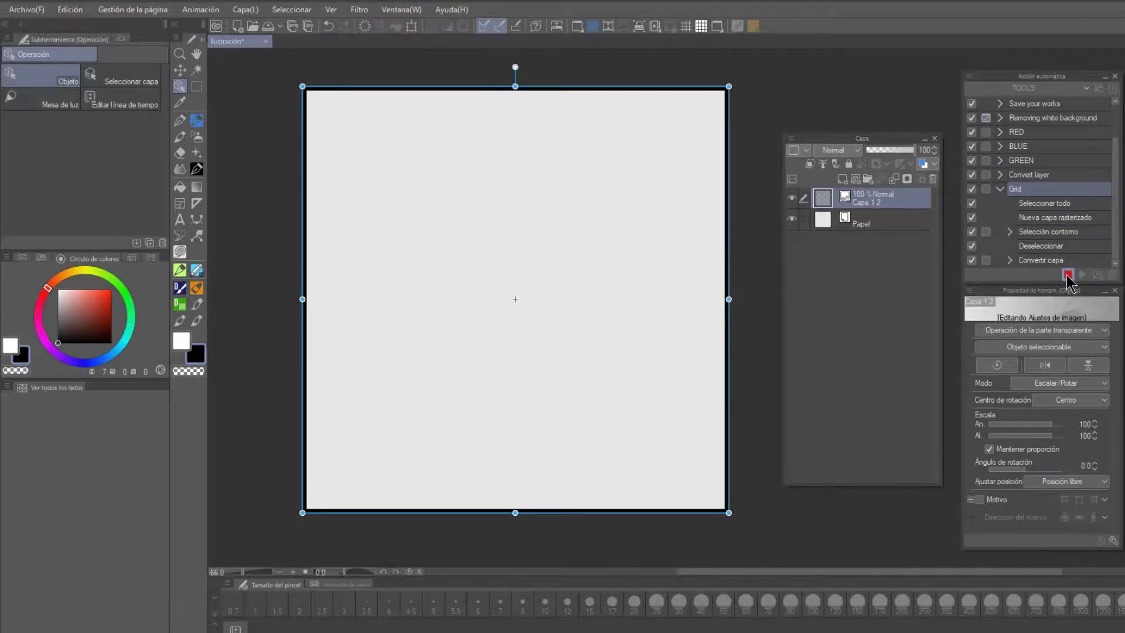
pyautogui.click(1066, 275)
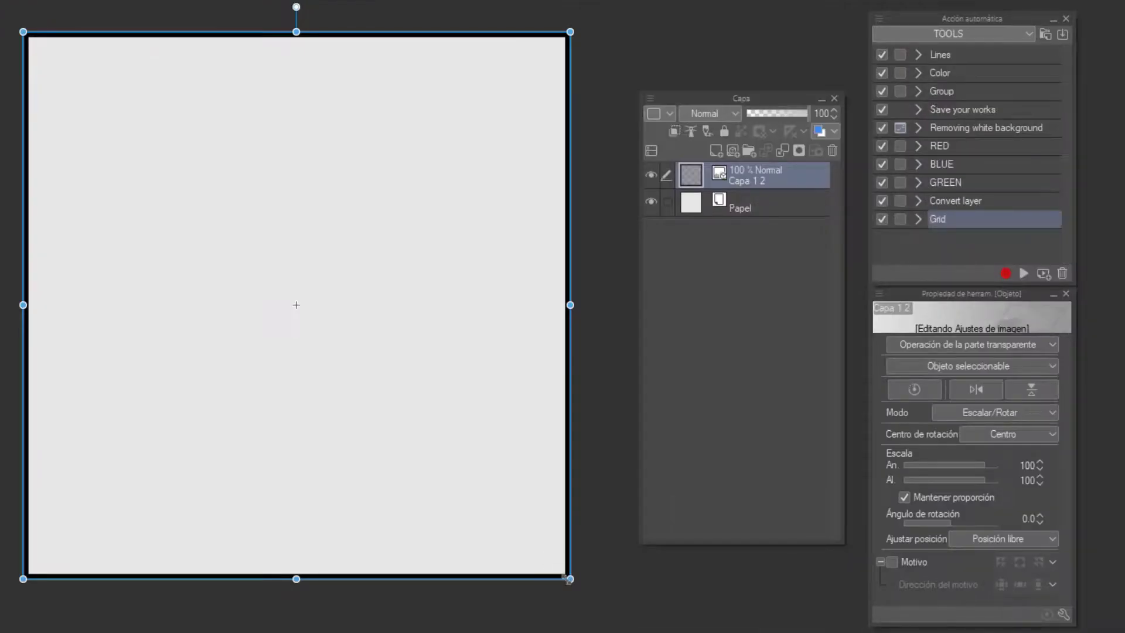
# Scale the frame to about 31%, and run Grid twice more, placing the new frames at about 18% and 19% scale.
pyautogui.moveTo(566, 580); pyautogui.dragTo(295, 315)
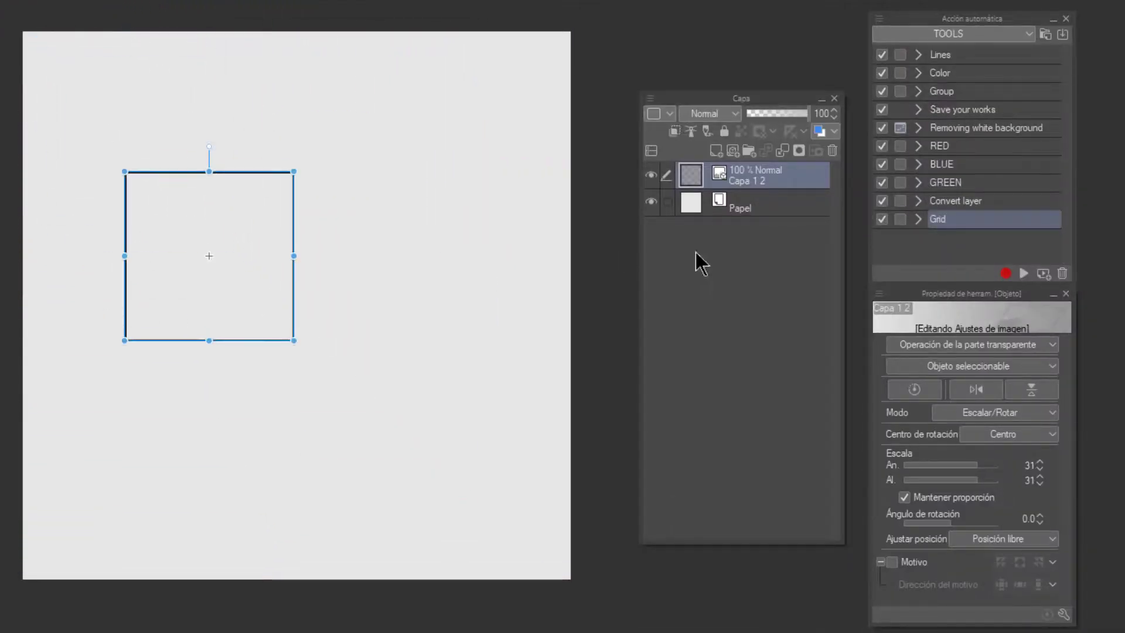
pyautogui.click(1022, 273)
pyautogui.moveTo(559, 569); pyautogui.dragTo(480, 255)
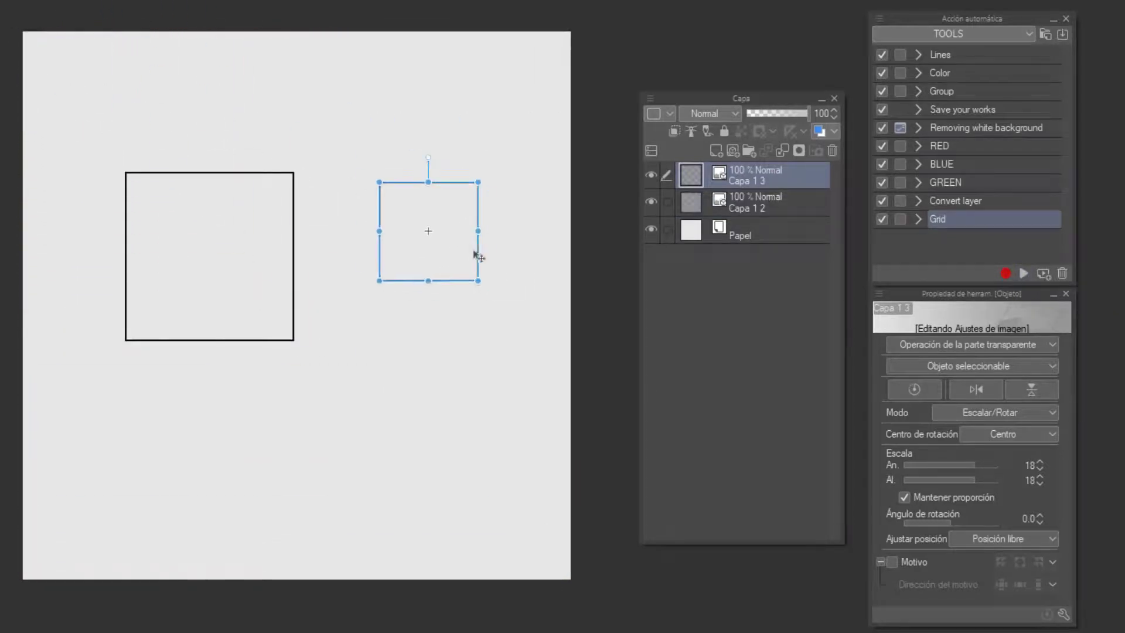
pyautogui.click(1022, 273)
pyautogui.moveTo(533, 572); pyautogui.dragTo(457, 451)
# Turn on tiling for each of the three frames, and hide the Capa 1 2 and Capa 1 3 grid layers.
pyautogui.click(294, 313)
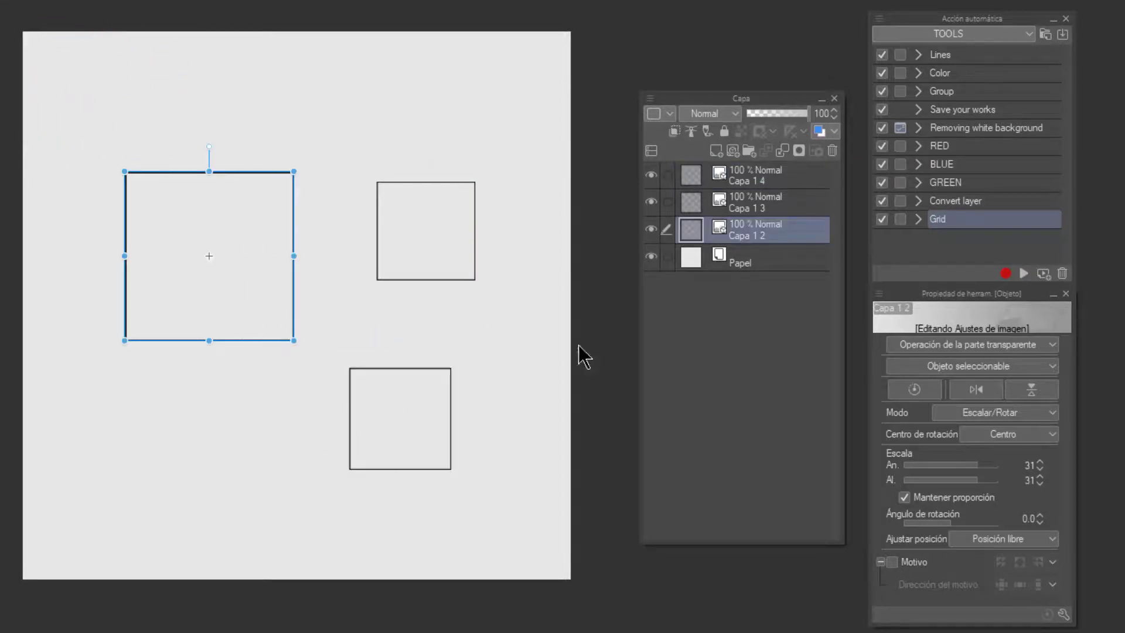
pyautogui.click(893, 562)
pyautogui.click(383, 275)
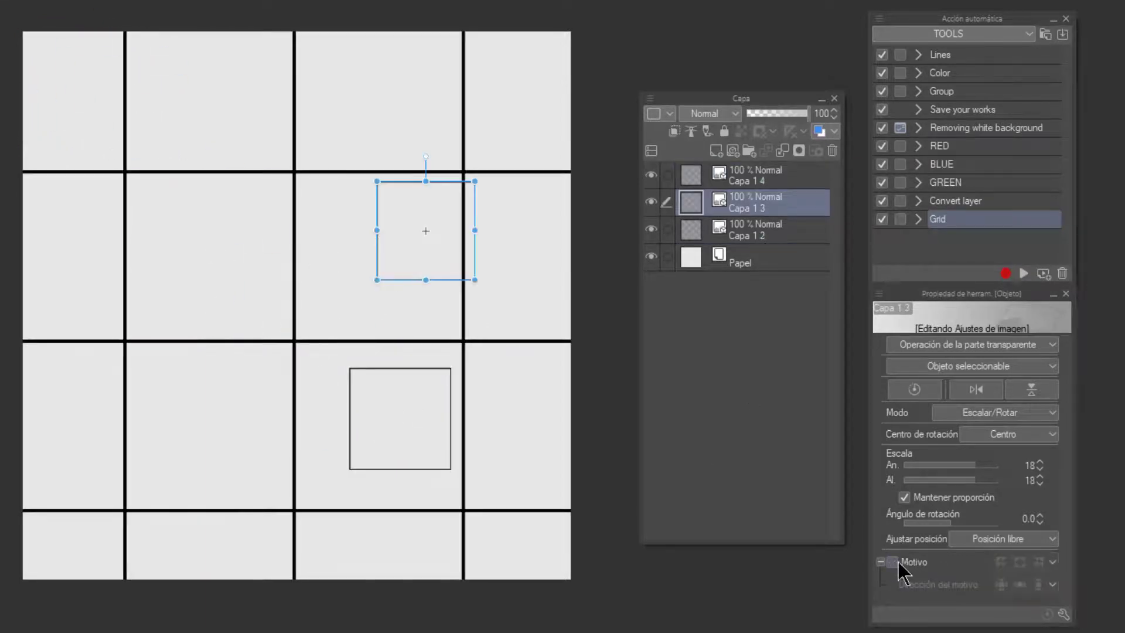
pyautogui.click(893, 562)
pyautogui.click(452, 468)
pyautogui.click(893, 562)
pyautogui.moveTo(651, 202); pyautogui.dragTo(652, 223)
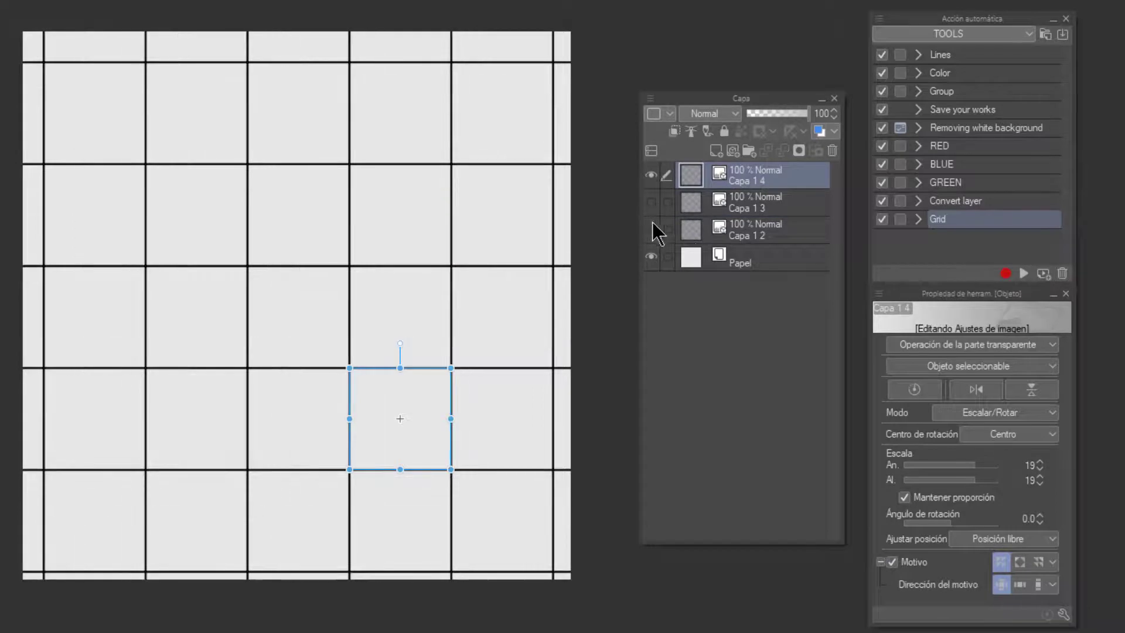
# Scale the Capa 1 4 grid to about 10%, turn on its blue layer color, and move the tile near the canvas center.
pyautogui.moveTo(419, 369); pyautogui.dragTo(334, 381)
pyautogui.hotkey('ctrl', 't')
pyautogui.moveTo(570, 579); pyautogui.dragTo(329, 338)
pyautogui.click(150, 365)
pyautogui.click(820, 131)
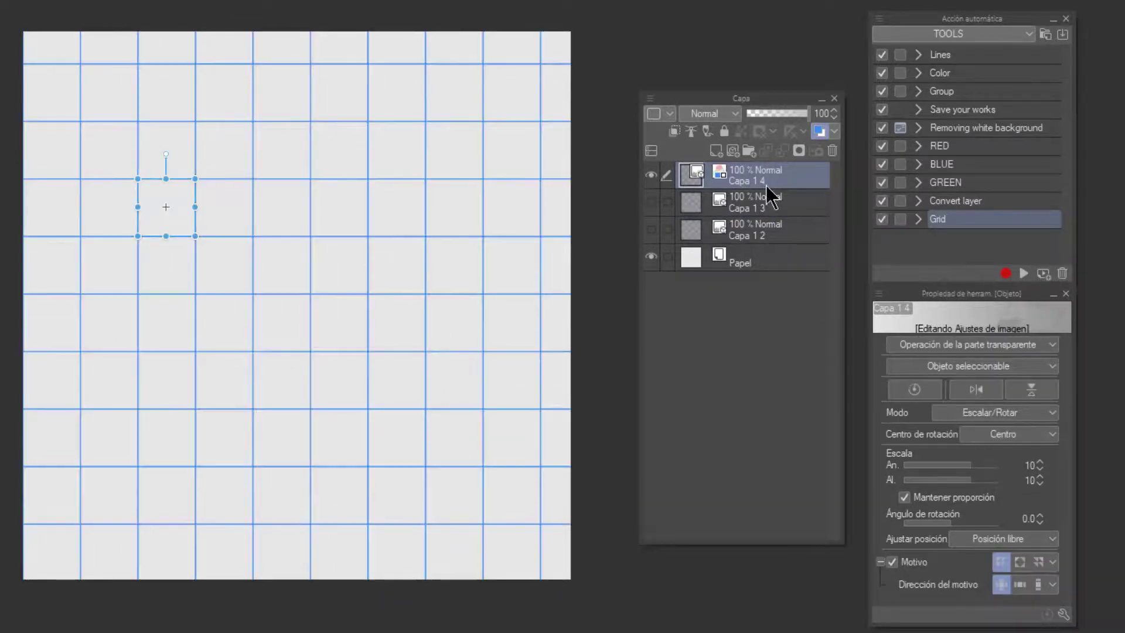
pyautogui.moveTo(172, 225); pyautogui.dragTo(285, 363)
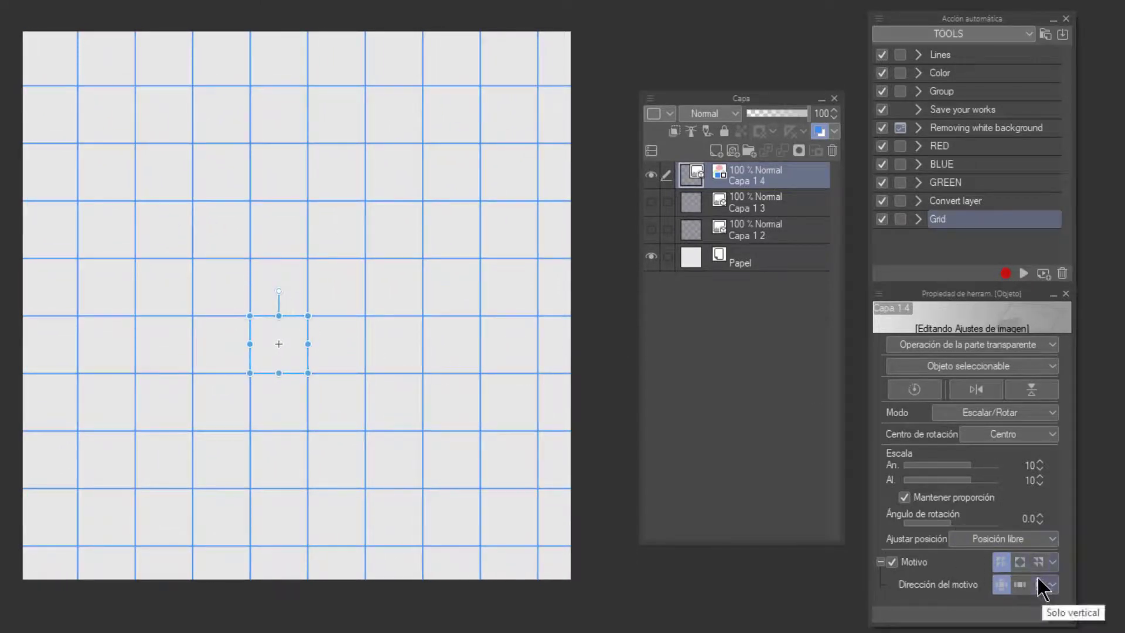
# Skew the blue grid with Free Transform into a slanted pattern, and shrink its tile to about 6% width and 5% height.
pyautogui.click(995, 412)
pyautogui.click(994, 476)
pyautogui.moveTo(280, 323); pyautogui.dragTo(309, 357)
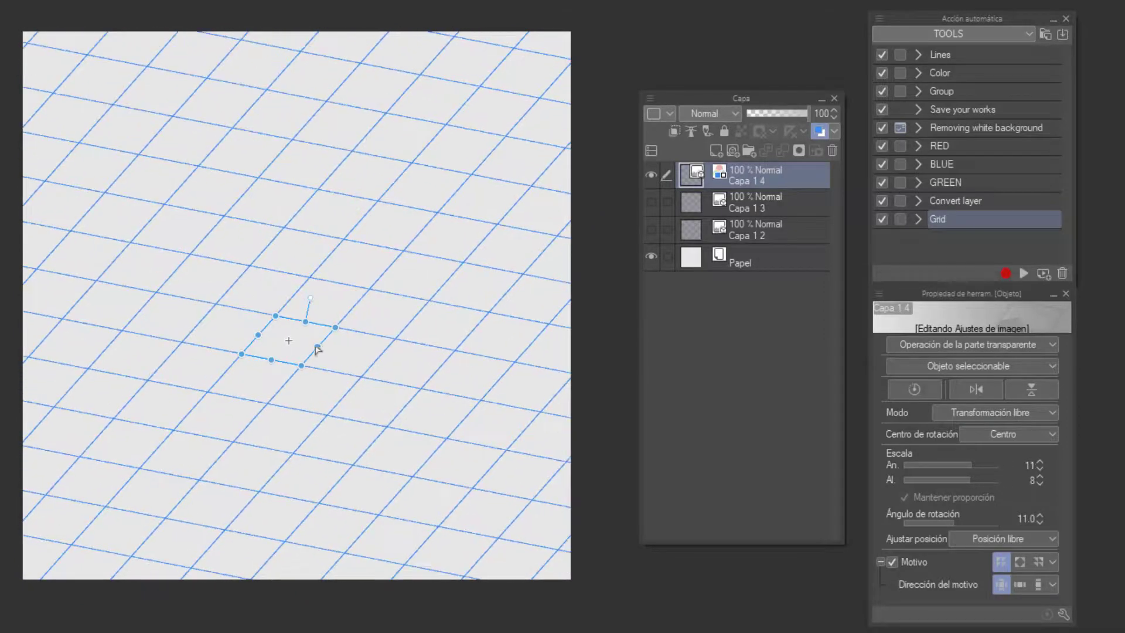
pyautogui.hotkey('ctrl', 't')
pyautogui.moveTo(430, 451); pyautogui.dragTo(346, 356)
pyautogui.click(155, 387)
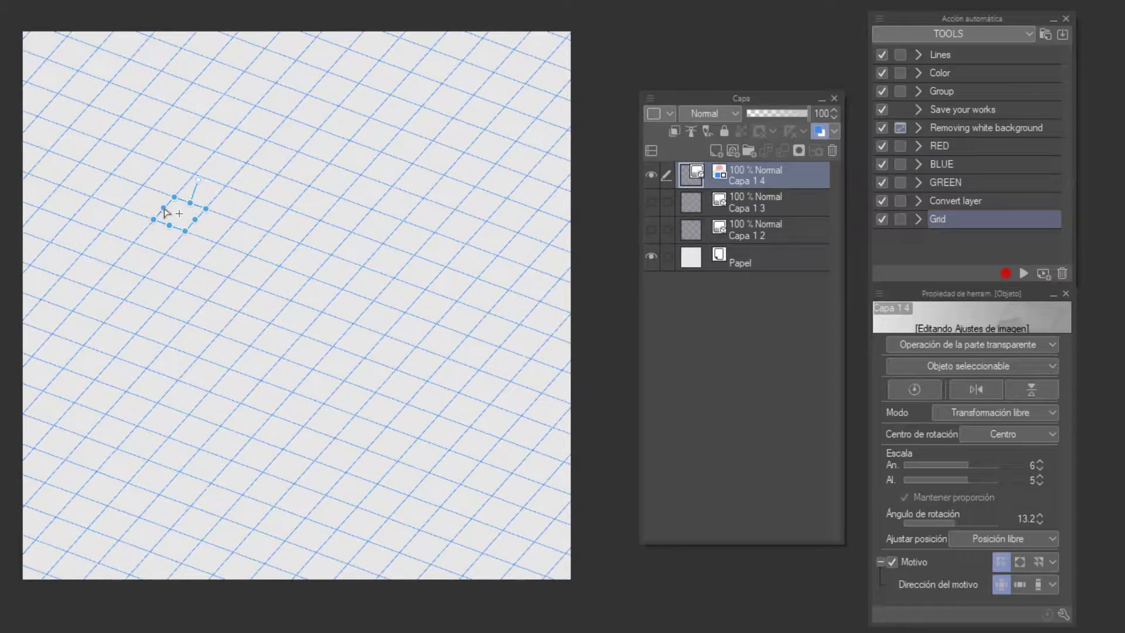
pyautogui.click(681, 267)
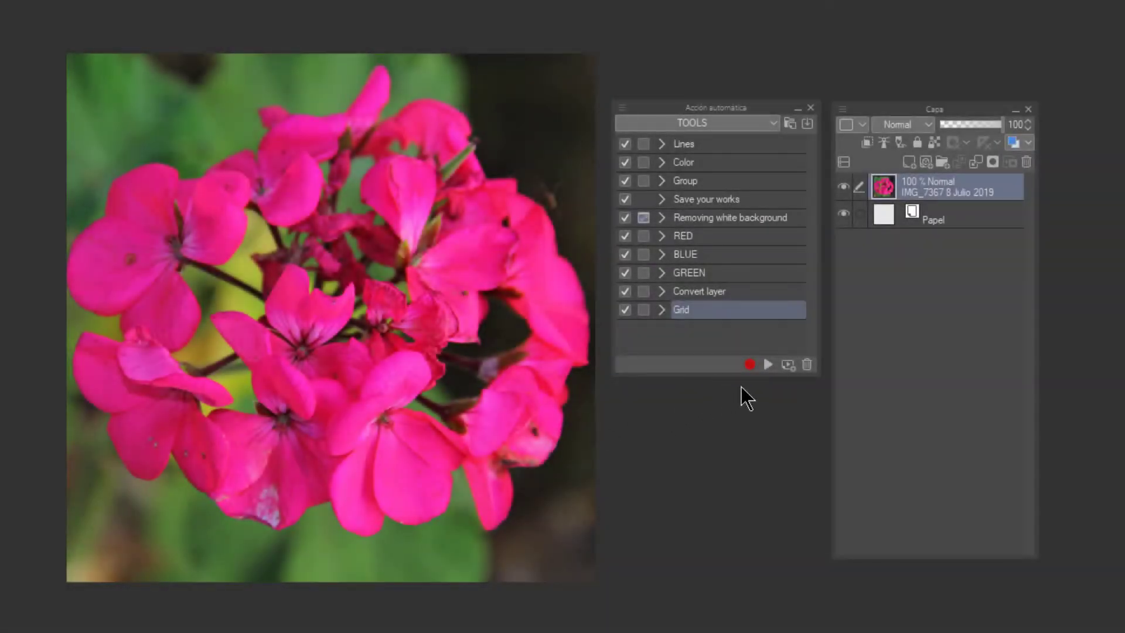
# Create a new auto action named GLOW in the TOOLS set and start recording it.
pyautogui.click(788, 366)
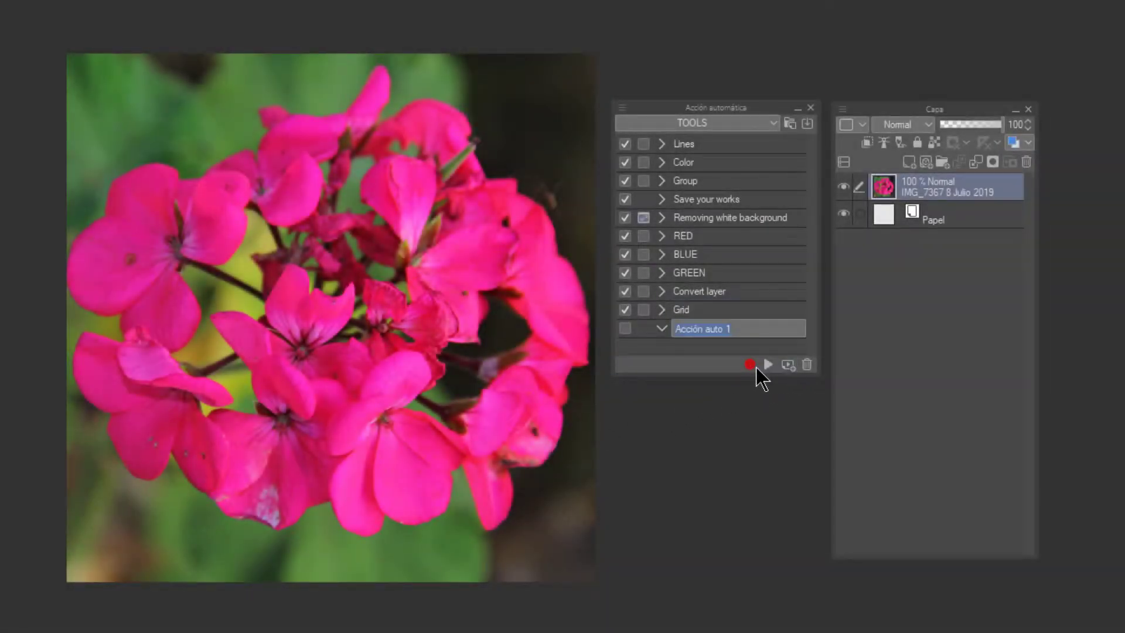
pyautogui.write('GL')
pyautogui.press('Escape')
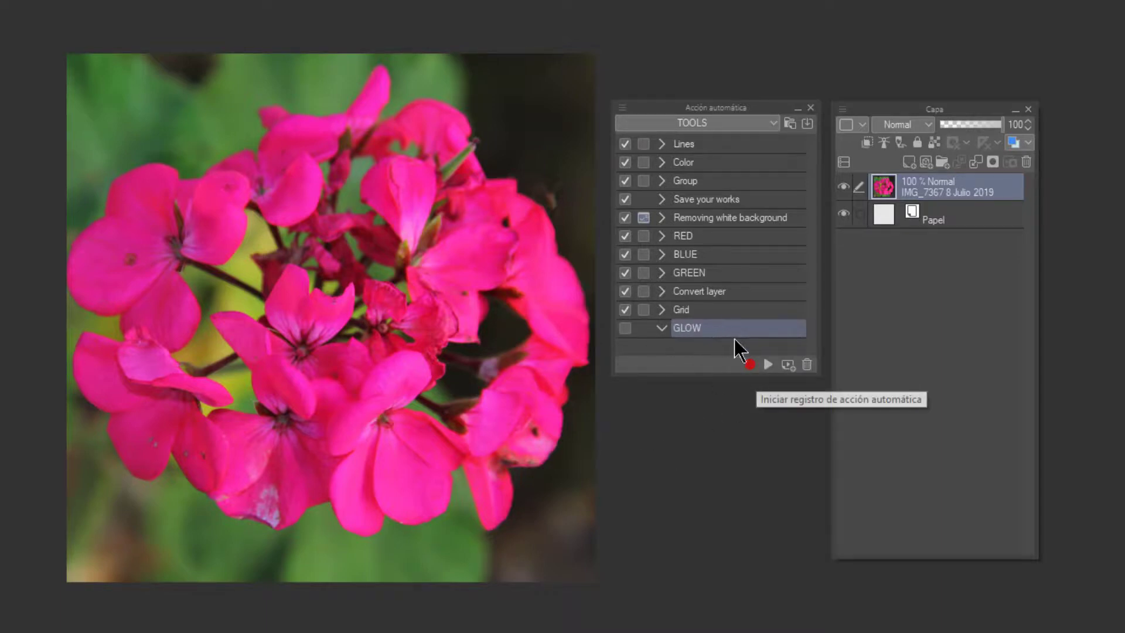
pyautogui.click(750, 365)
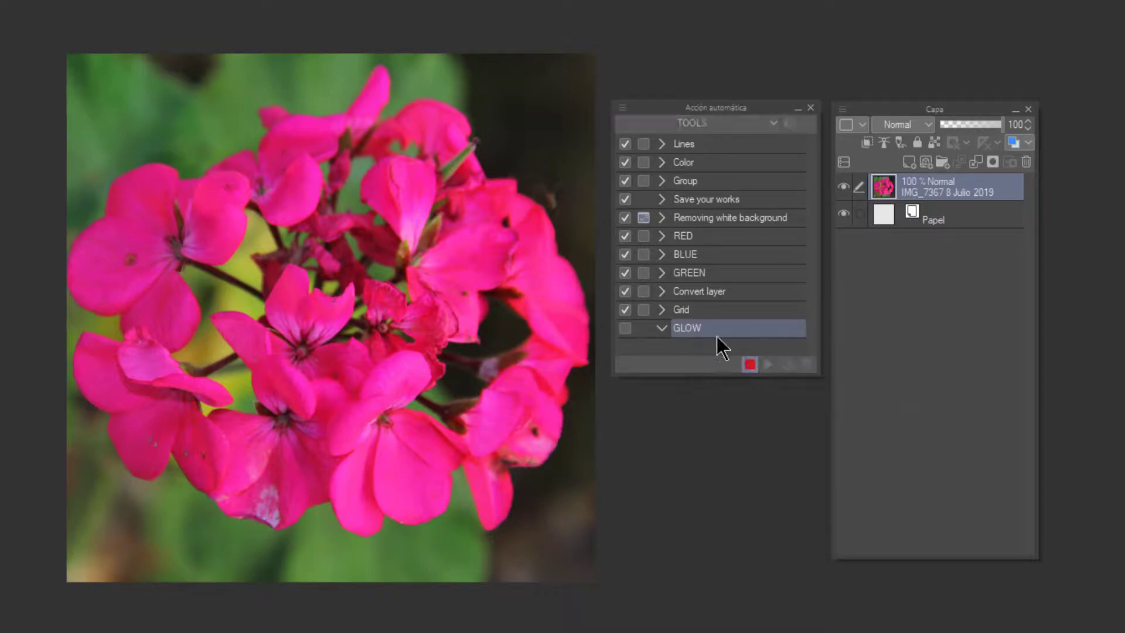
# Duplicate the flower photo layer and apply a Gaussian blur of 36.00 to the copy.
pyautogui.rightClick(928, 186)
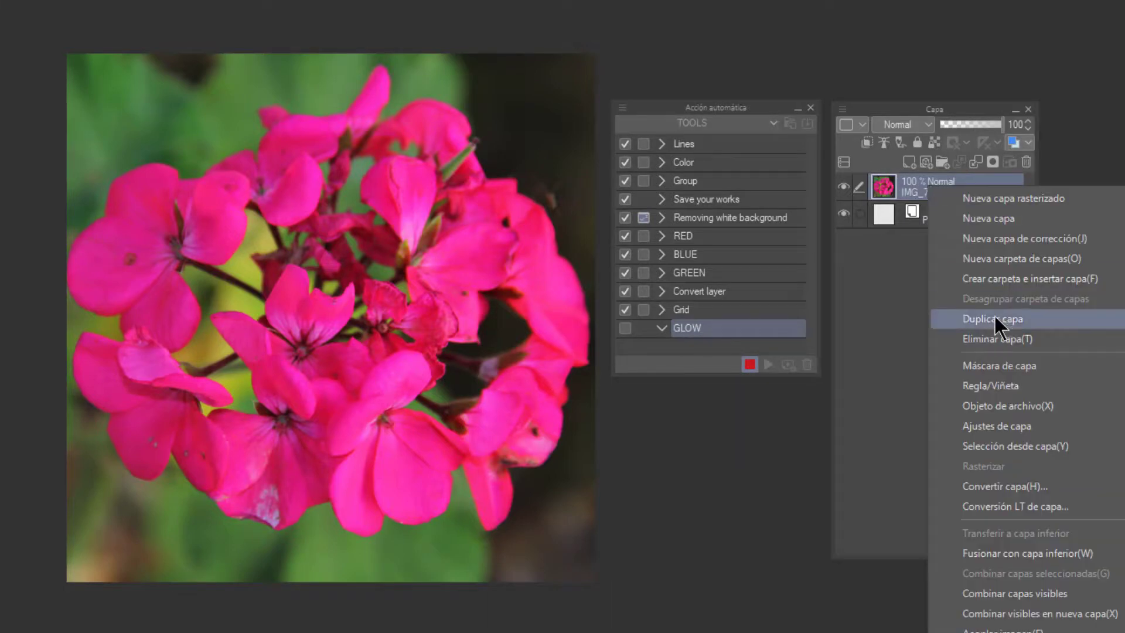
pyautogui.click(1000, 318)
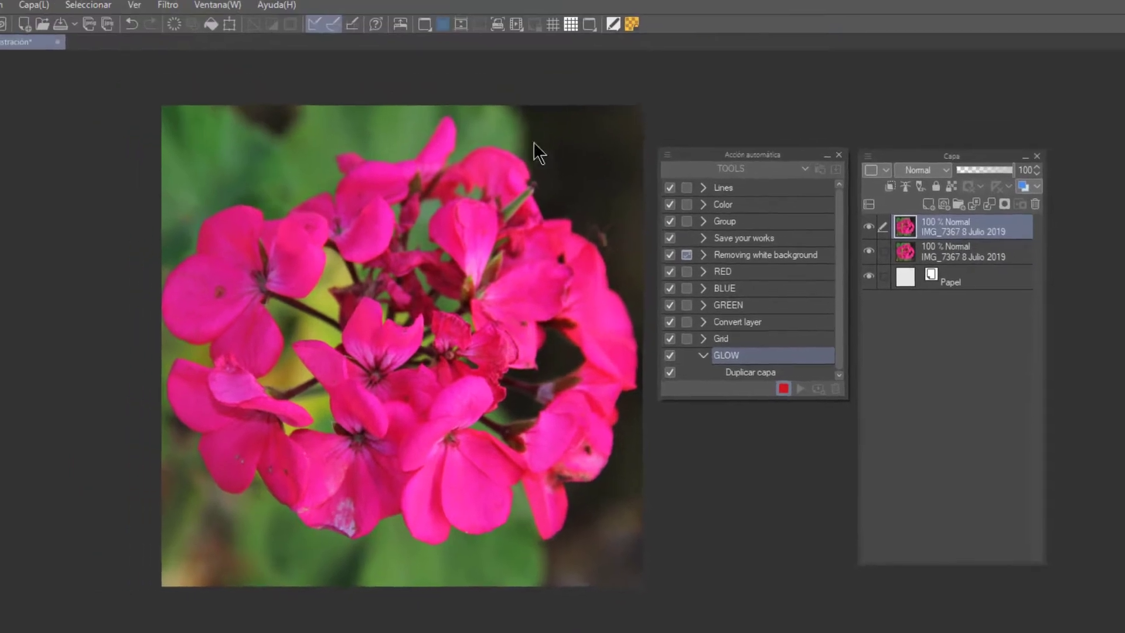
pyautogui.click(169, 7)
pyautogui.moveTo(211, 44)
pyautogui.click(337, 103)
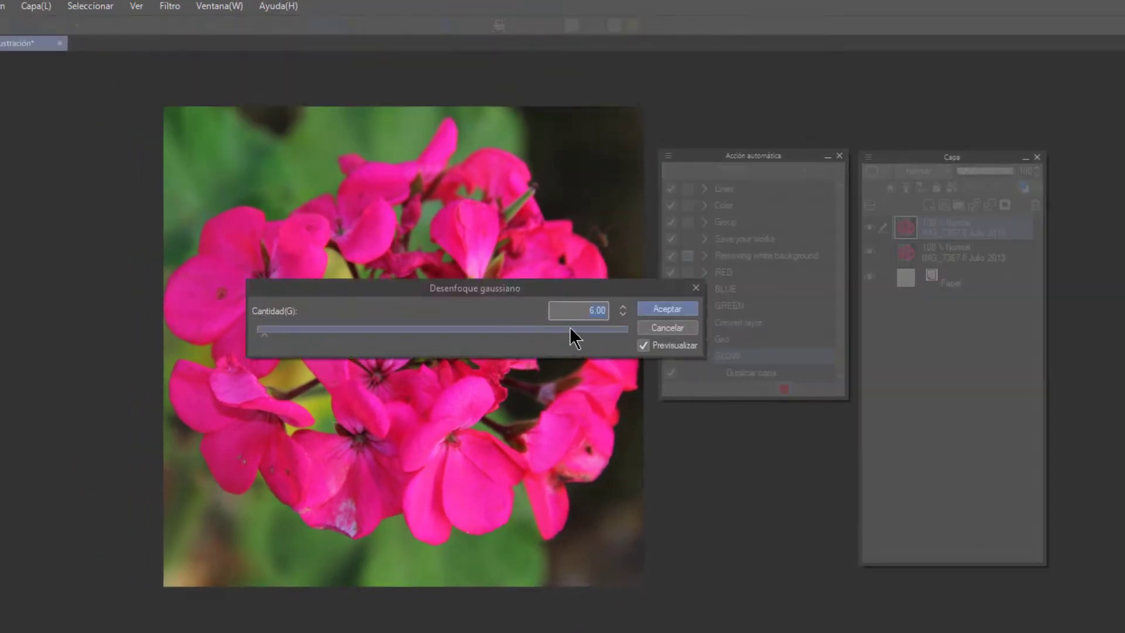
pyautogui.click(661, 311)
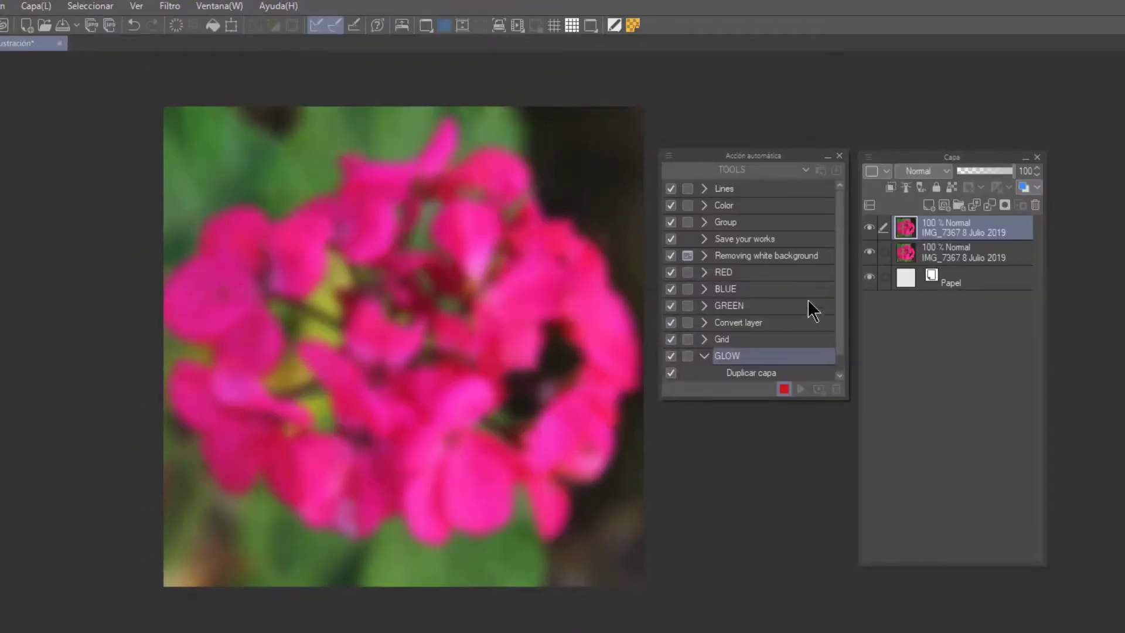
# Adjust the blurred flower copy's brightness to 40 and contrast to 38, and expand that adjustment's recorded details in the GLOW action.
pyautogui.scroll(-2, 821, 345)
pyautogui.click(3, 6)
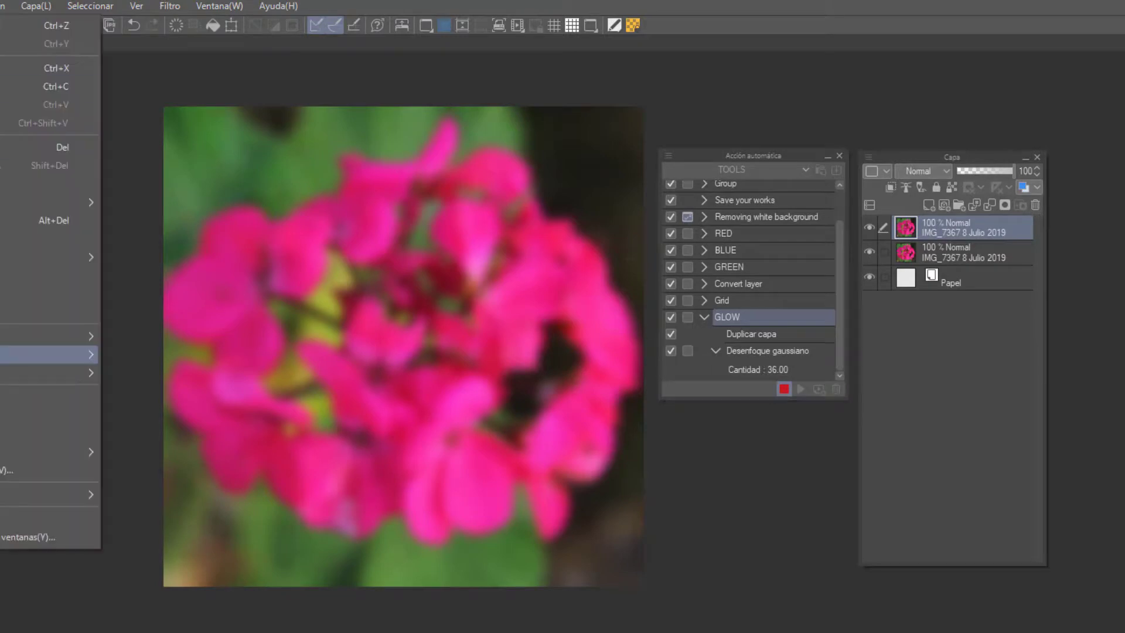
pyautogui.moveTo(47, 354)
pyautogui.click(158, 355)
pyautogui.click(410, 555)
pyautogui.click(409, 515)
pyautogui.click(406, 556)
pyautogui.moveTo(423, 473); pyautogui.dragTo(440, 344)
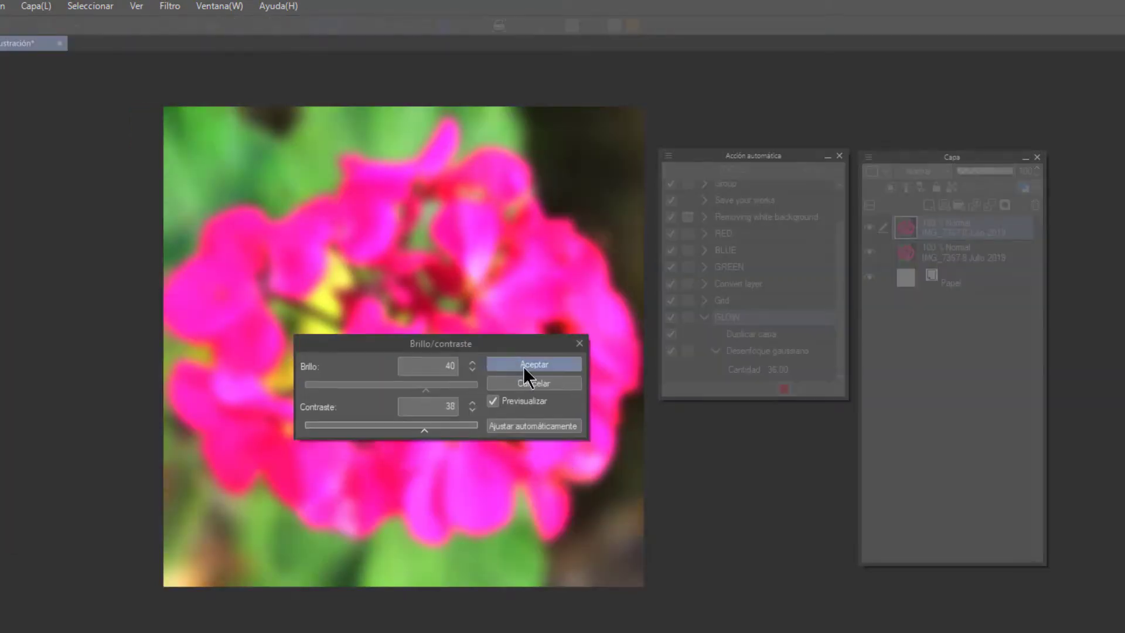
pyautogui.click(523, 366)
pyautogui.click(839, 374)
pyautogui.click(717, 371)
pyautogui.click(839, 367)
# Set the blurred flower copy's blending mode to Aclarar and its opacity to 51%.
pyautogui.click(923, 172)
pyautogui.click(911, 275)
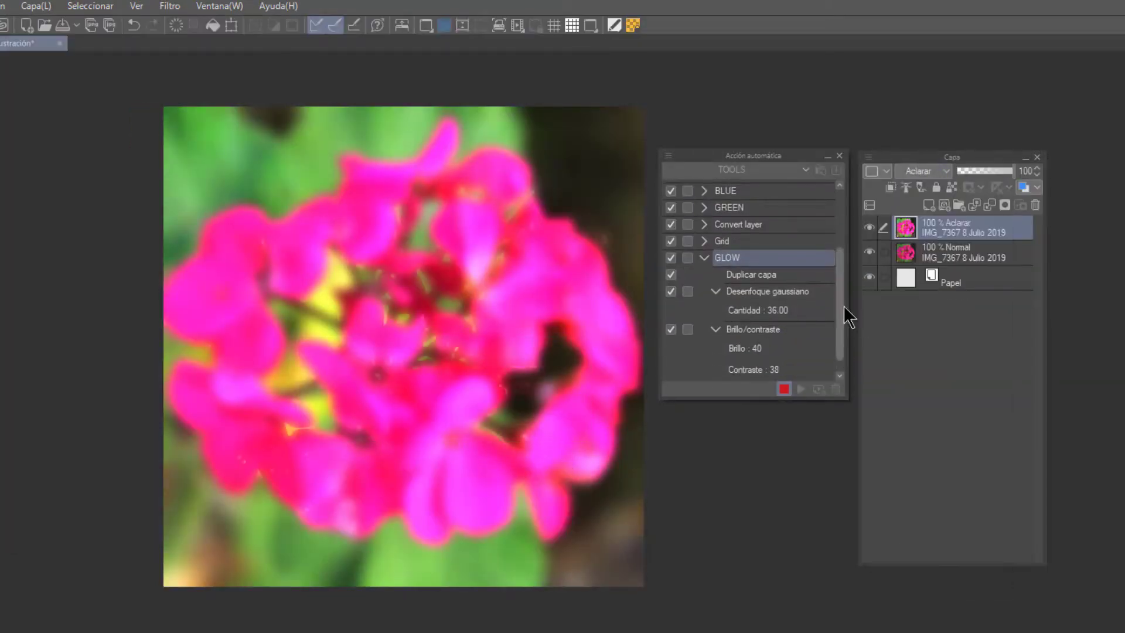
pyautogui.scroll(-2, 839, 328)
pyautogui.click(985, 174)
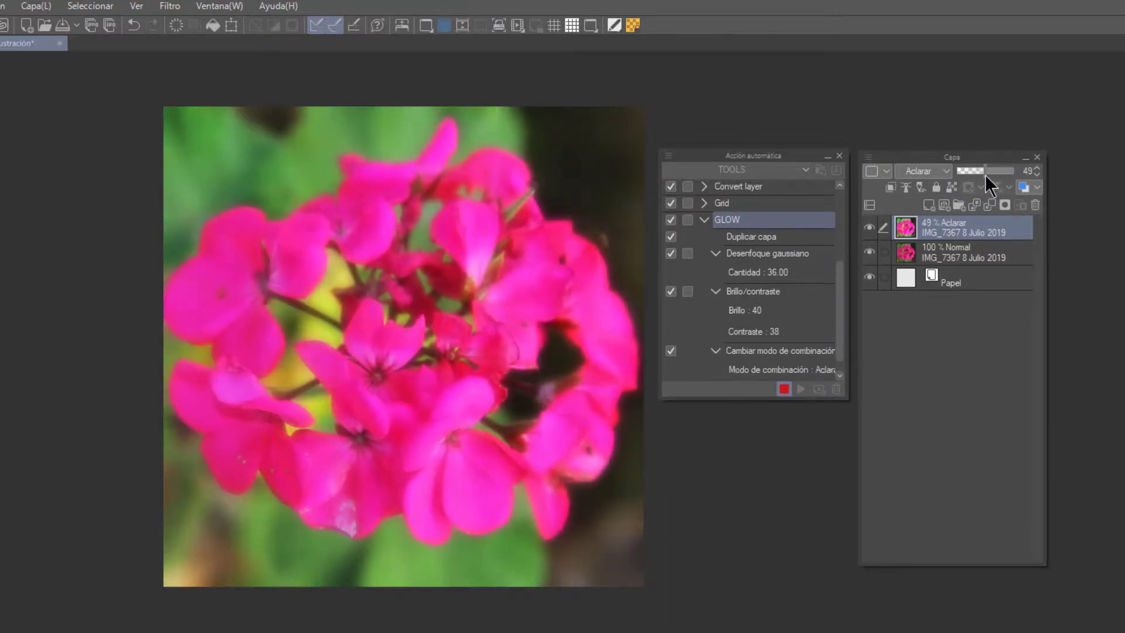
# Enlarge the auto action palette to fit all recorded GLOW commands and stop the recording.
pyautogui.scroll(-3, 835, 303)
pyautogui.moveTo(781, 400); pyautogui.dragTo(774, 461)
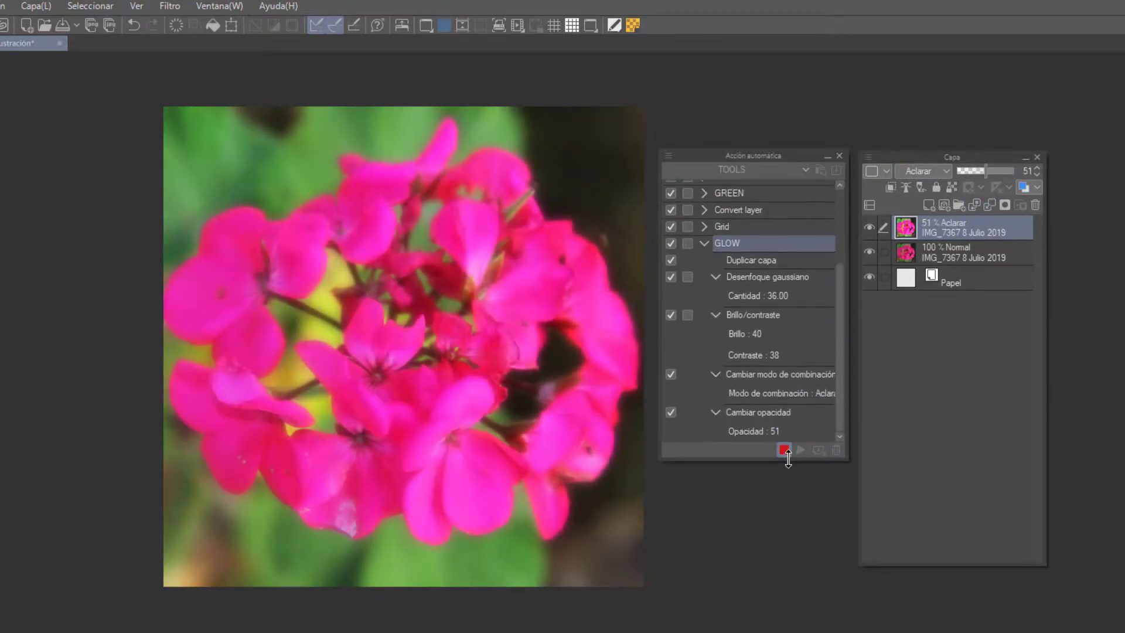
pyautogui.click(784, 449)
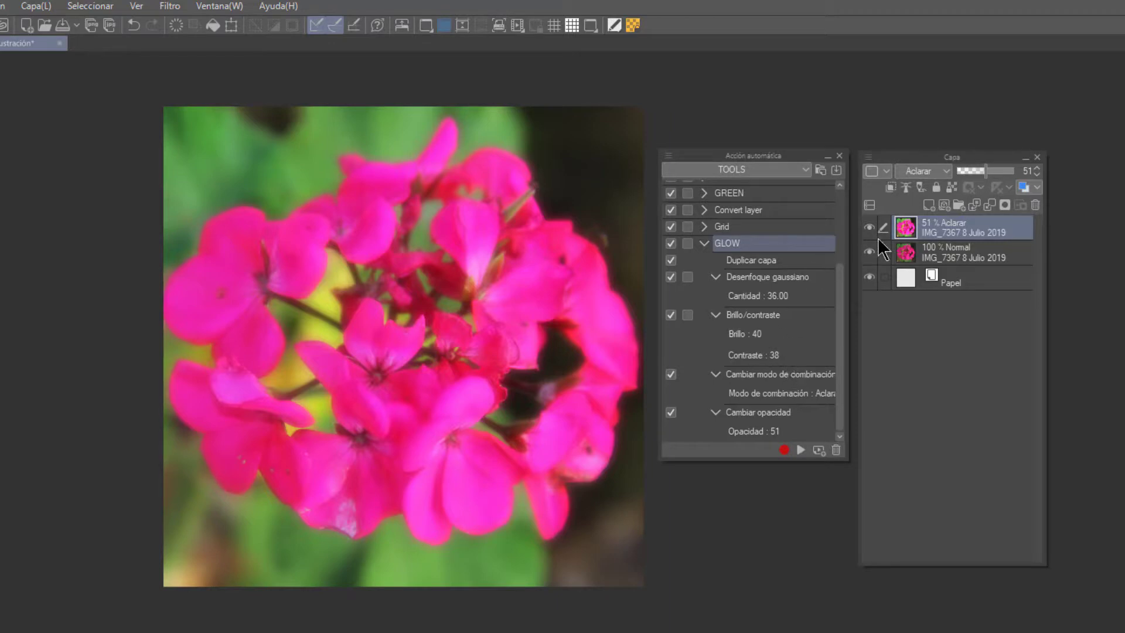
# Show the TOOLS auto actions in button mode and run GLOW twice on the original flower photo layer.
pyautogui.click(937, 252)
pyautogui.click(704, 243)
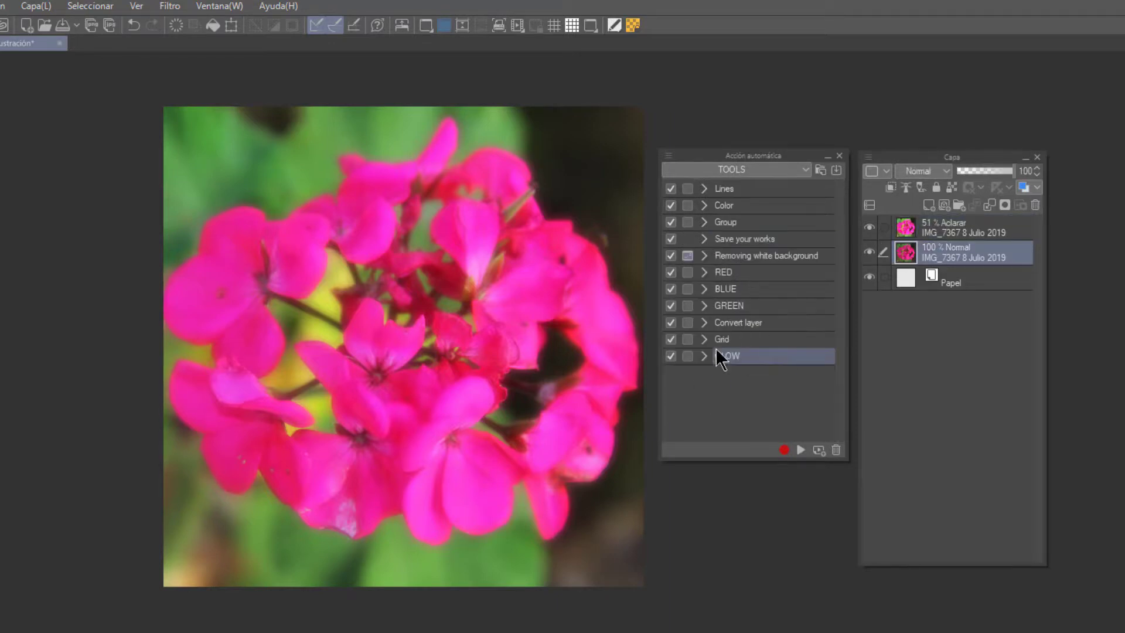
pyautogui.click(669, 155)
pyautogui.click(747, 380)
pyautogui.click(750, 378)
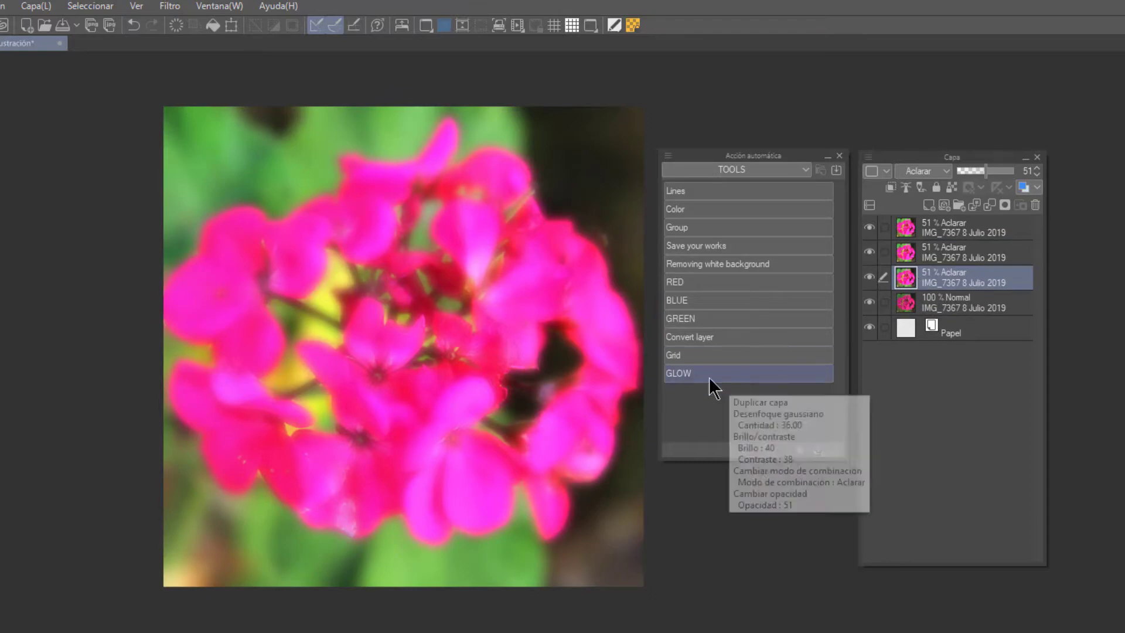
# Hide the two uppermost glow copies of the flower photo.
pyautogui.moveTo(868, 227)
pyautogui.mouseDown()
pyautogui.moveTo(870, 276)
pyautogui.moveTo(873, 241)
pyautogui.mouseUp()
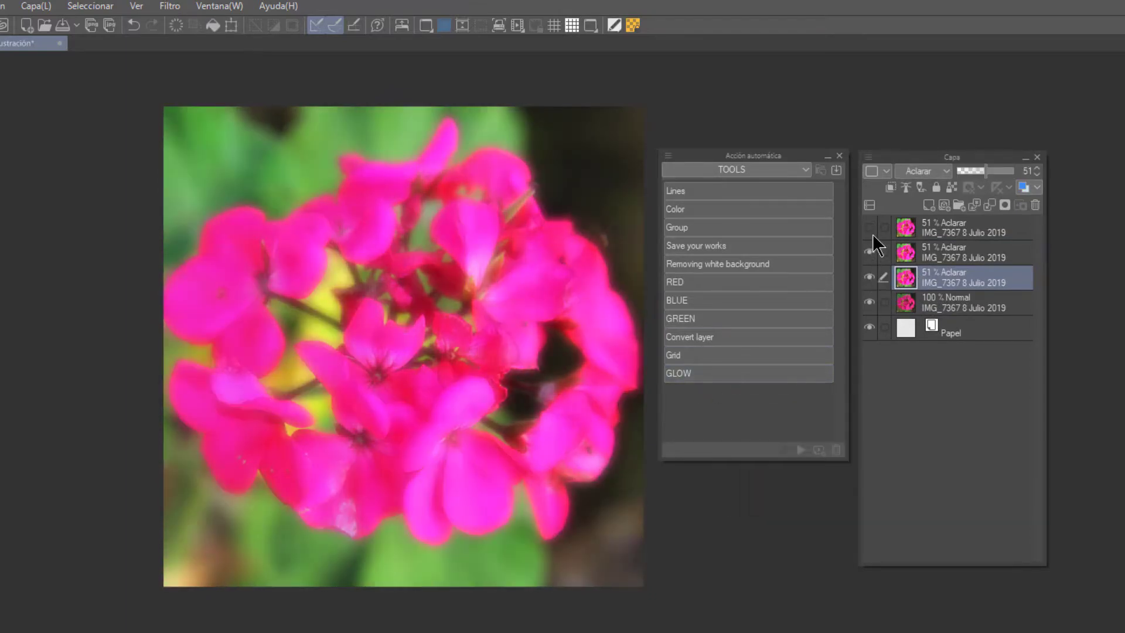
pyautogui.click(874, 254)
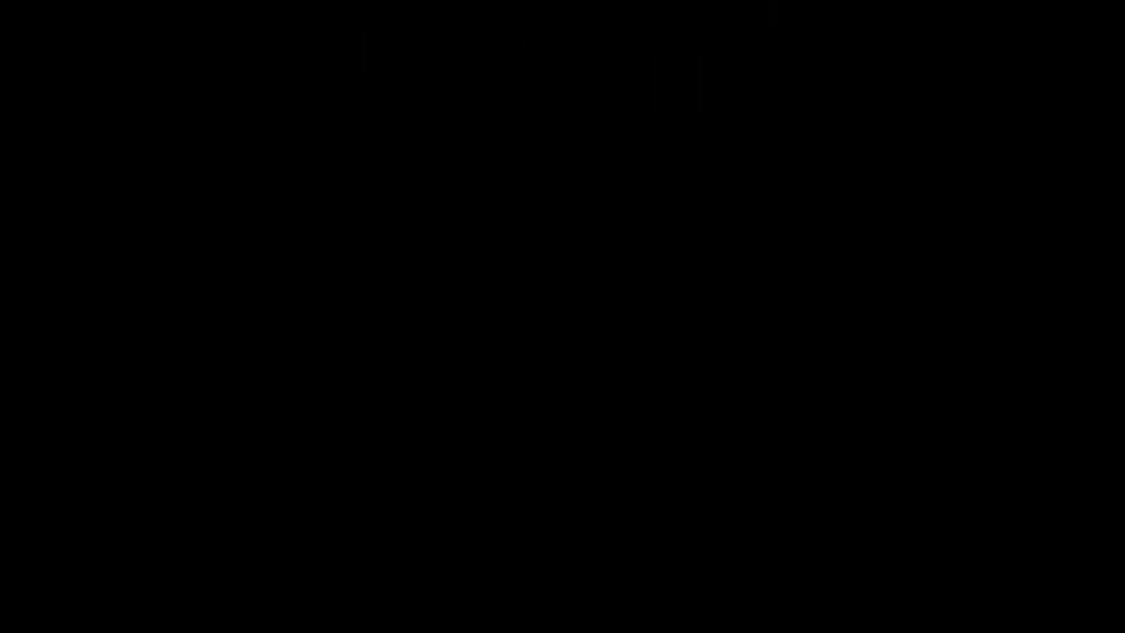